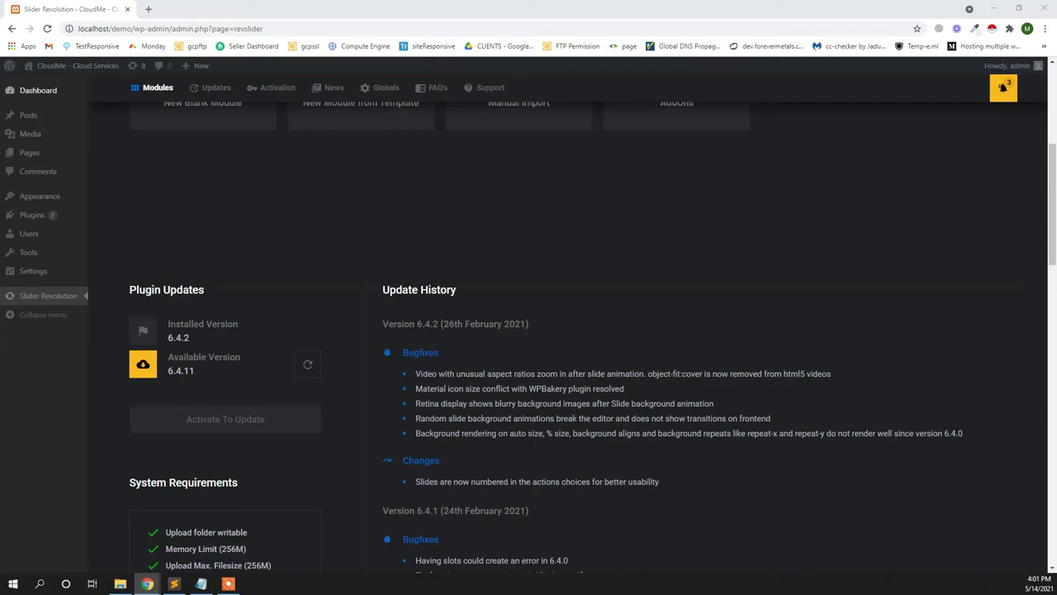
# Step: Look over the four slider images in the desktop folder rev, and return to the Slider Revolution page
pyautogui.scroll(2, 545, 330)
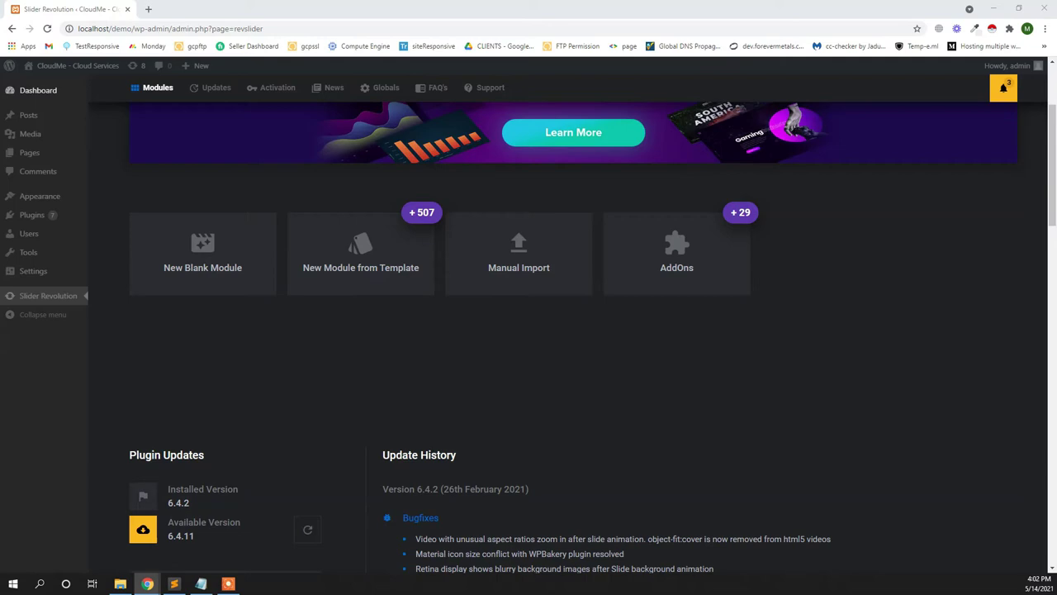
pyautogui.click(120, 583)
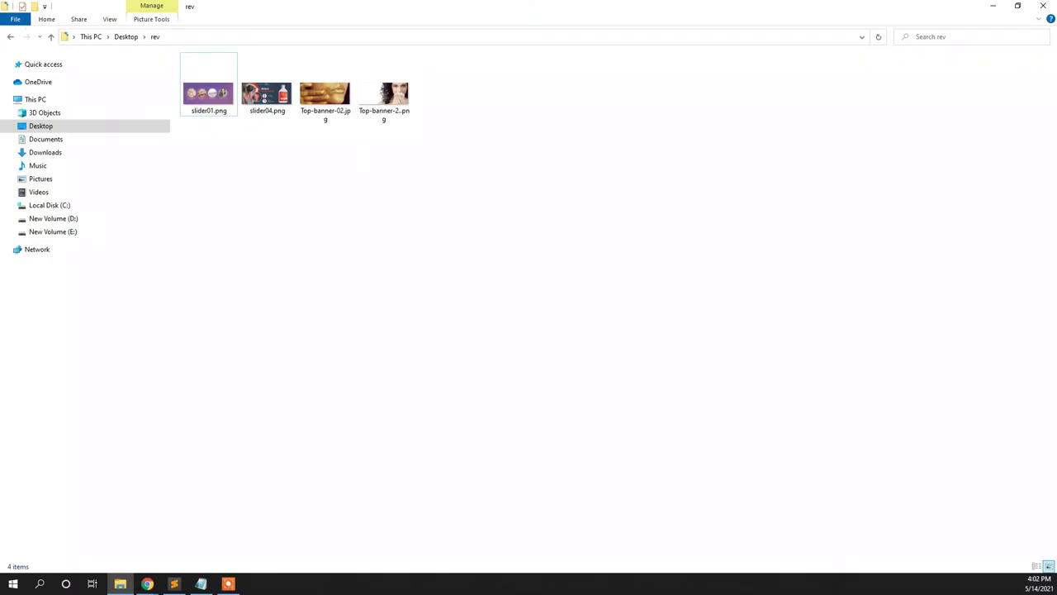
pyautogui.moveTo(416, 125); pyautogui.dragTo(182, 54)
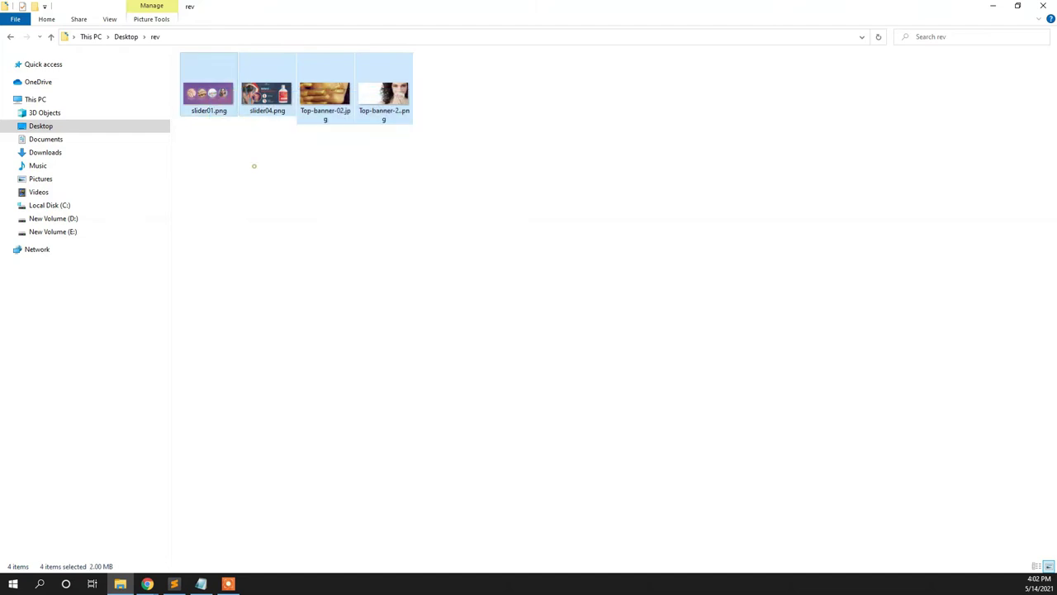
pyautogui.click(254, 166)
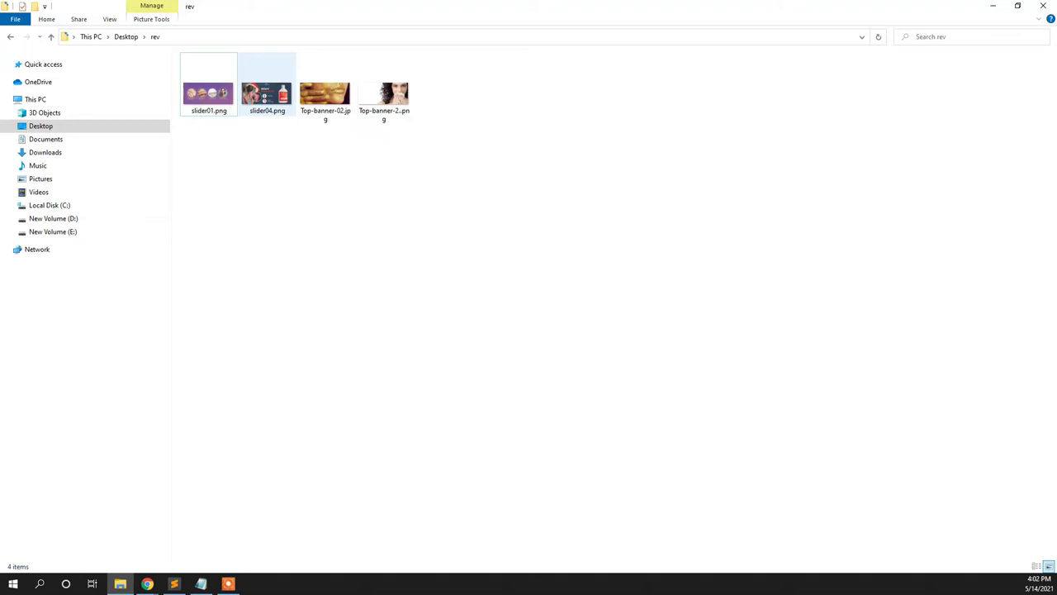
pyautogui.click(992, 6)
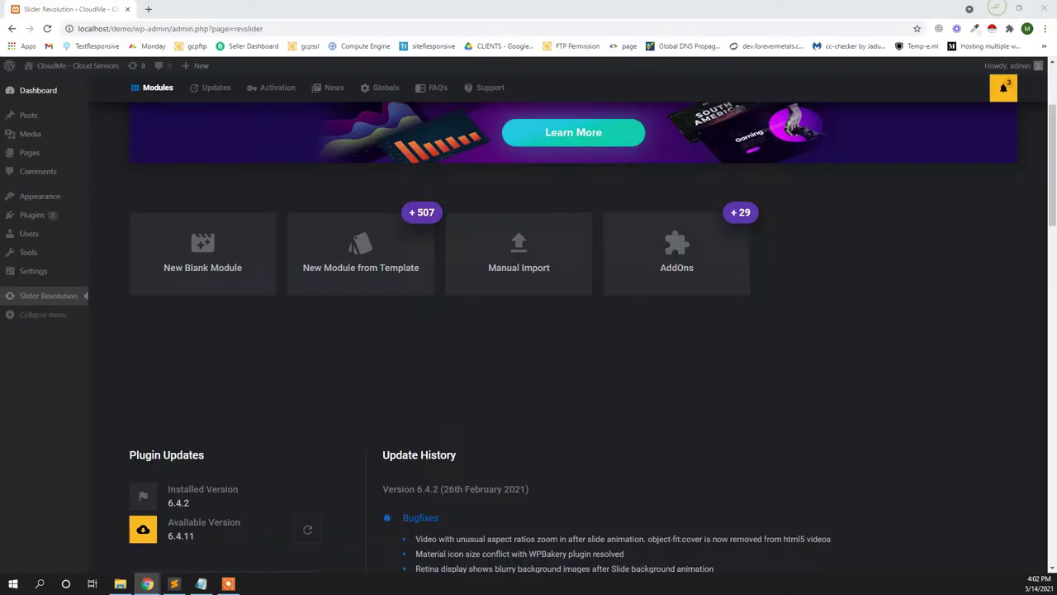
# Step: Create a new blank module and set the background source type of its first slide to Image
pyautogui.click(206, 263)
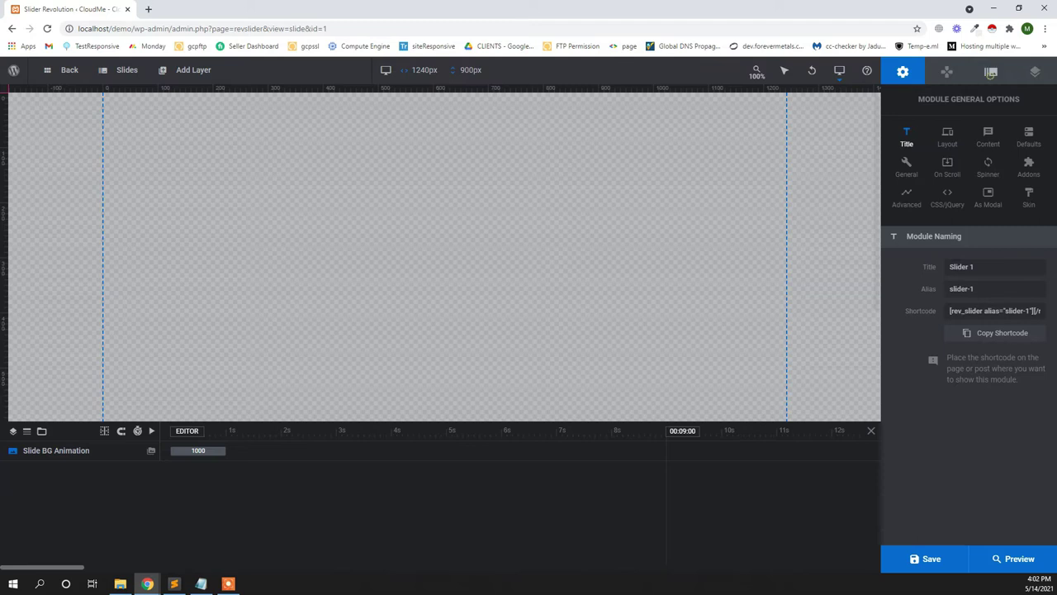
pyautogui.click(991, 72)
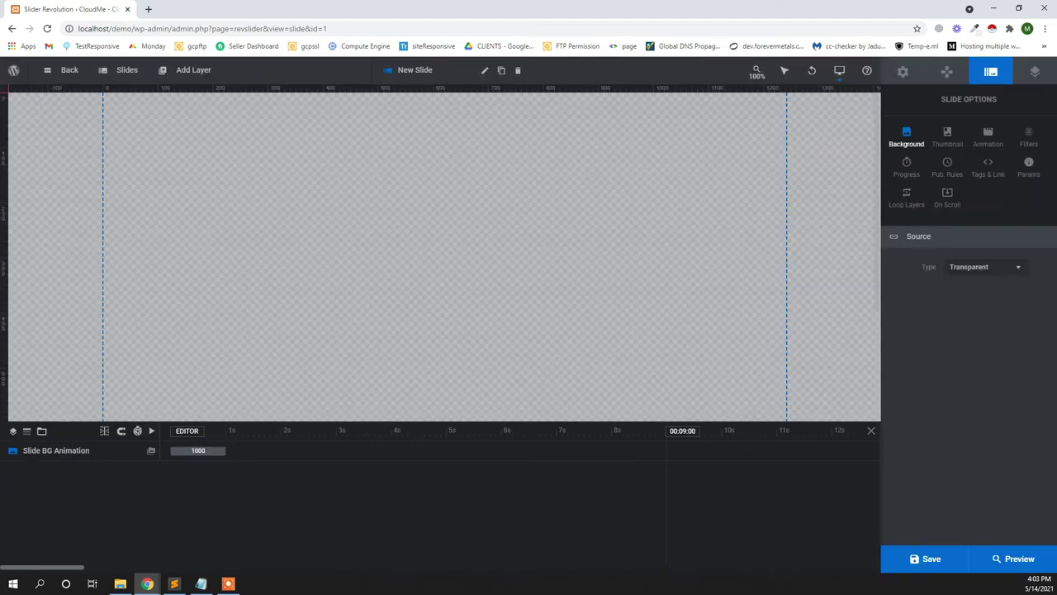
pyautogui.click(983, 267)
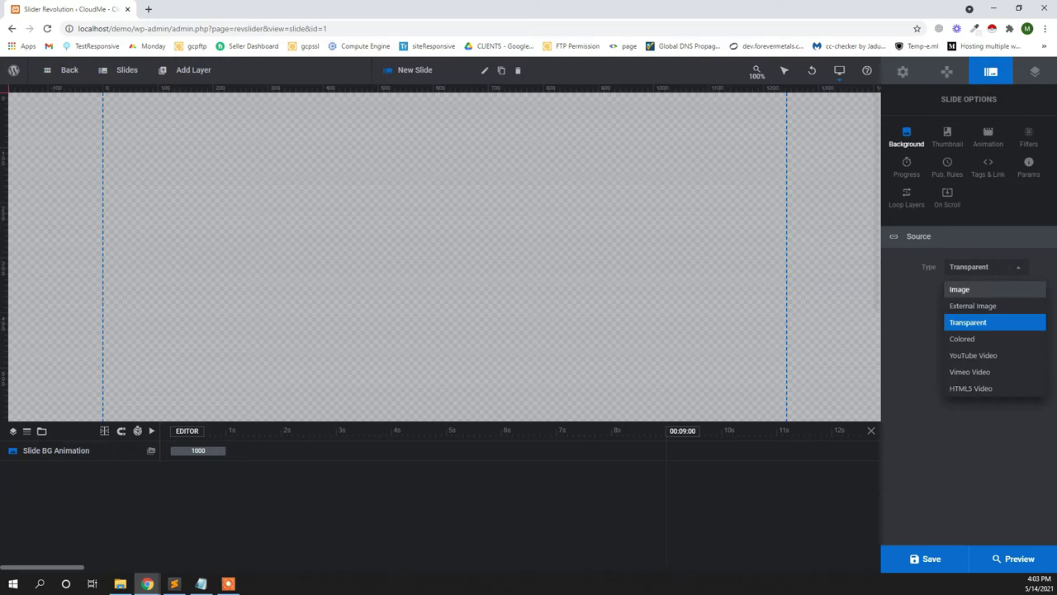
pyautogui.click(999, 290)
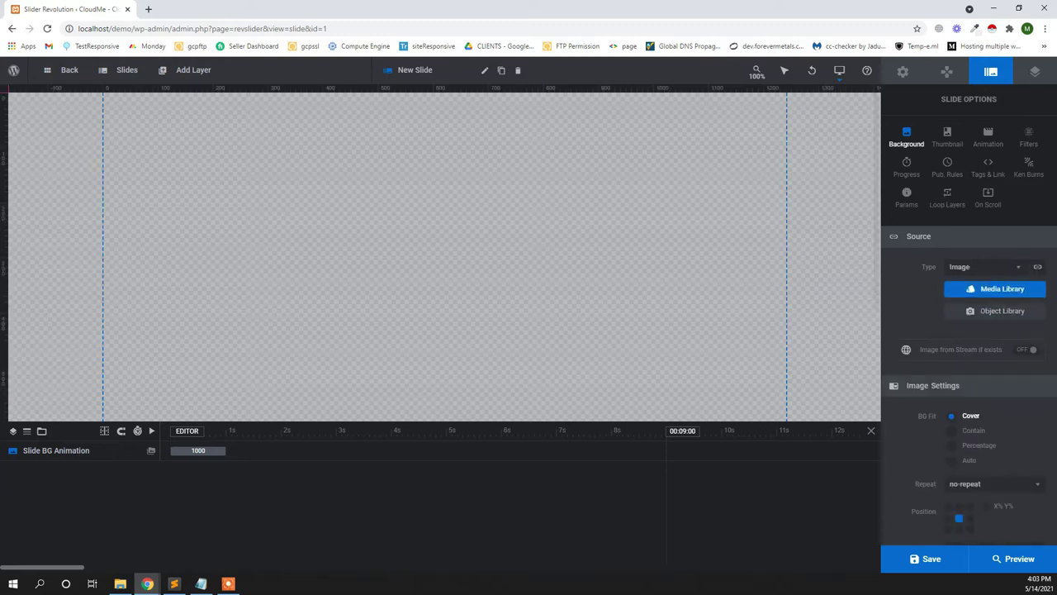
# Step: Upload all four images from the rev folder, insert slider01.png as the first slide's background, and save the module
pyautogui.click(990, 291)
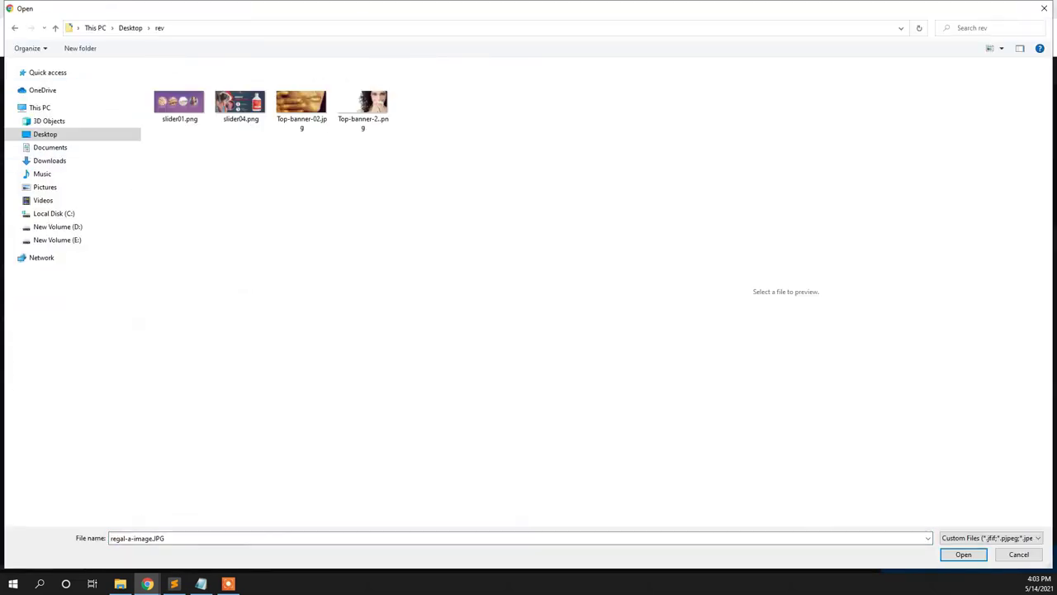
pyautogui.moveTo(171, 143); pyautogui.dragTo(393, 61)
pyautogui.press('Return')
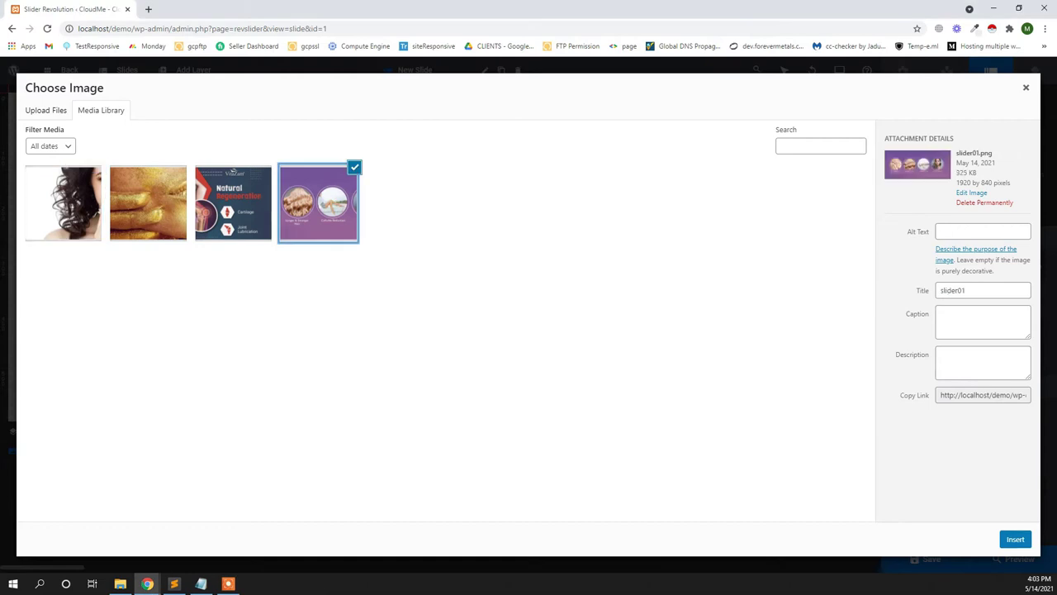
pyautogui.click(1015, 538)
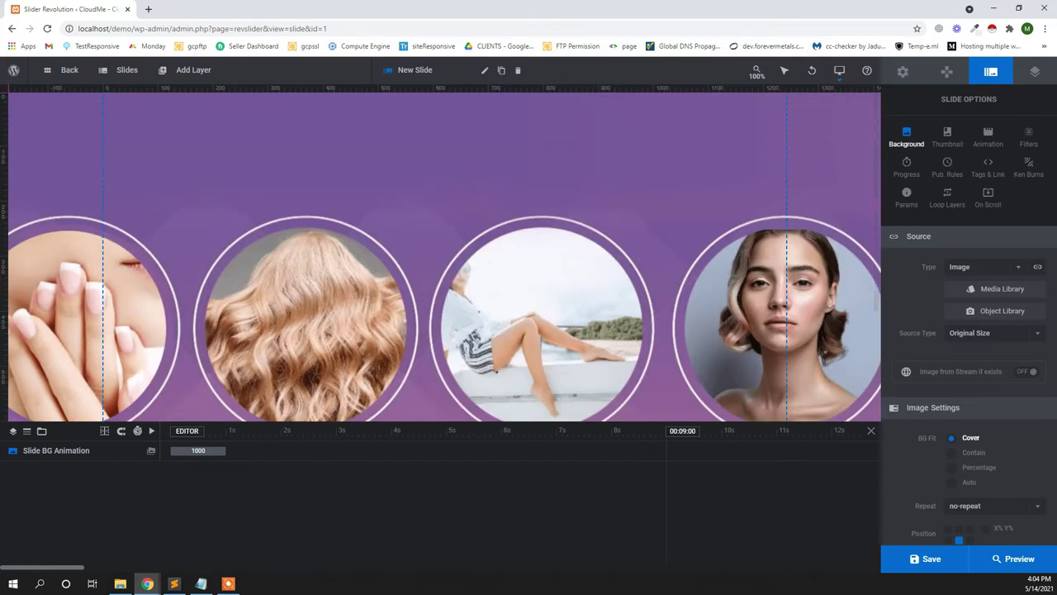
pyautogui.click(924, 559)
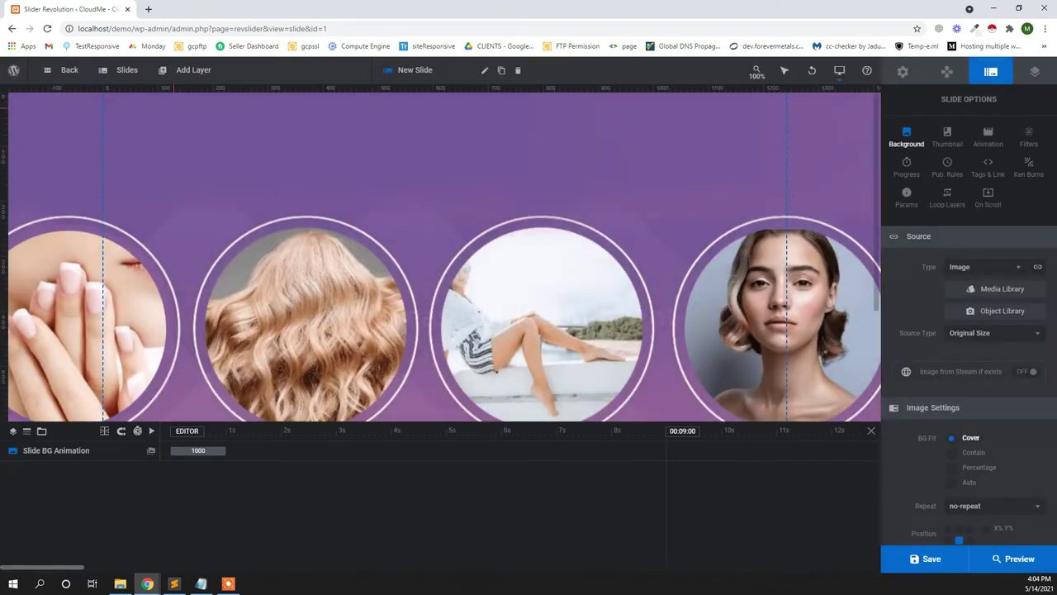
# Step: Add a second slide with slider04.png from the media library as its background image, and save the module
pyautogui.moveTo(124, 70)
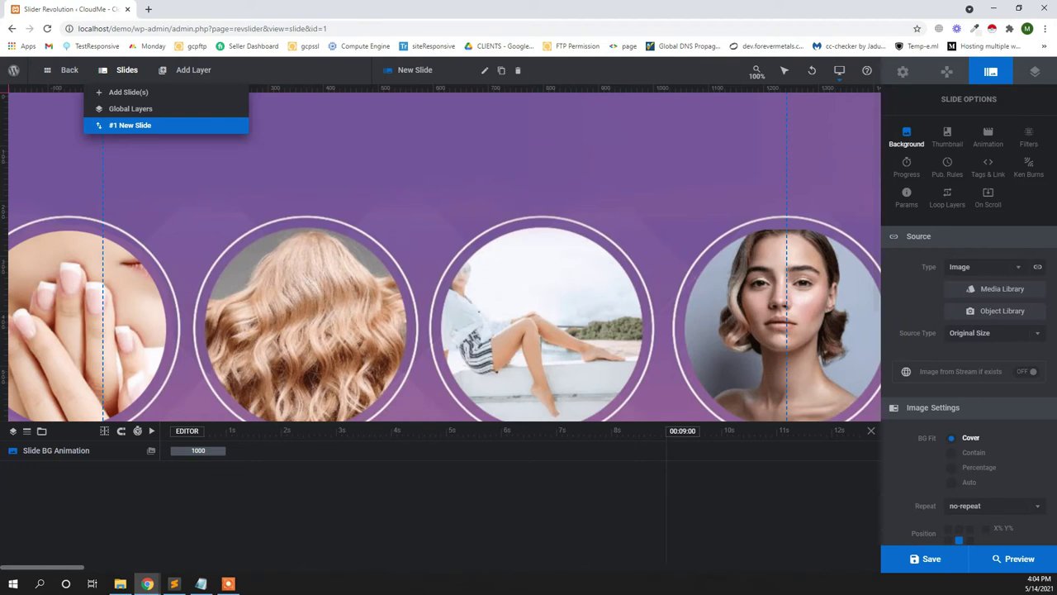
pyautogui.moveTo(124, 92)
pyautogui.click(132, 92)
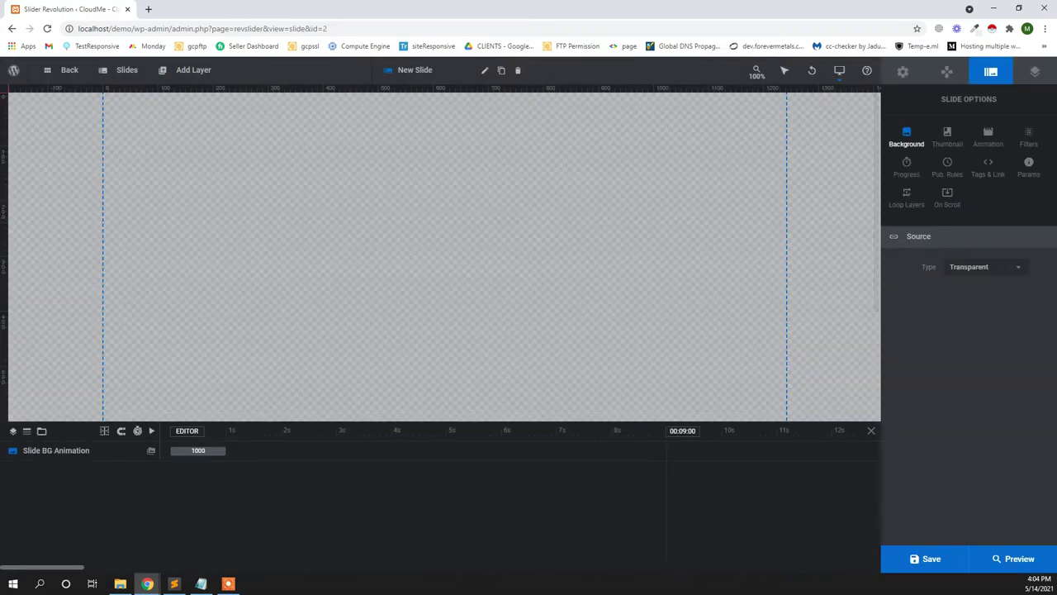
pyautogui.click(983, 266)
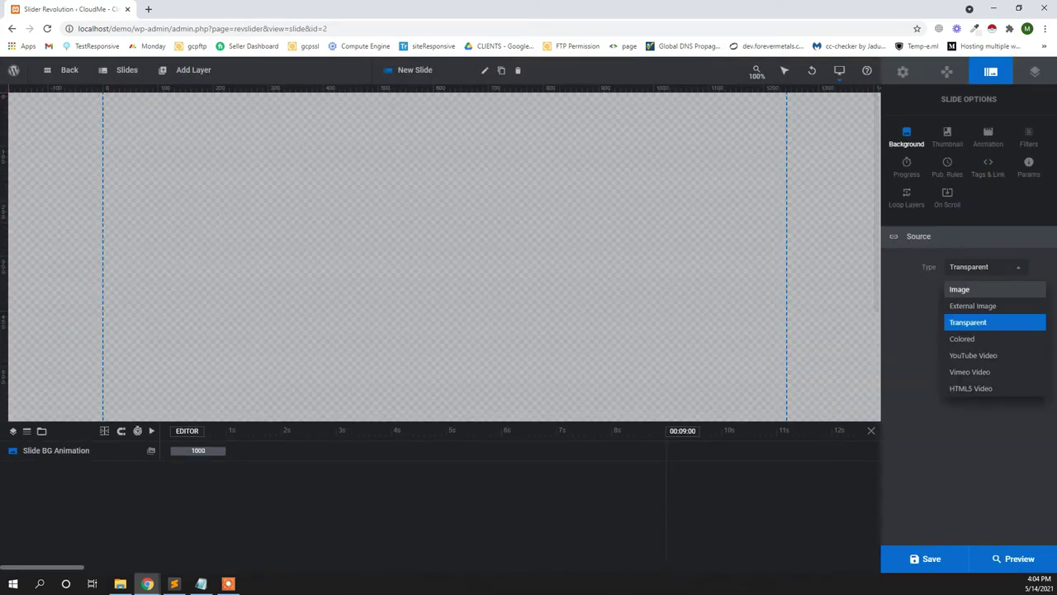
pyautogui.click(960, 289)
pyautogui.click(1013, 288)
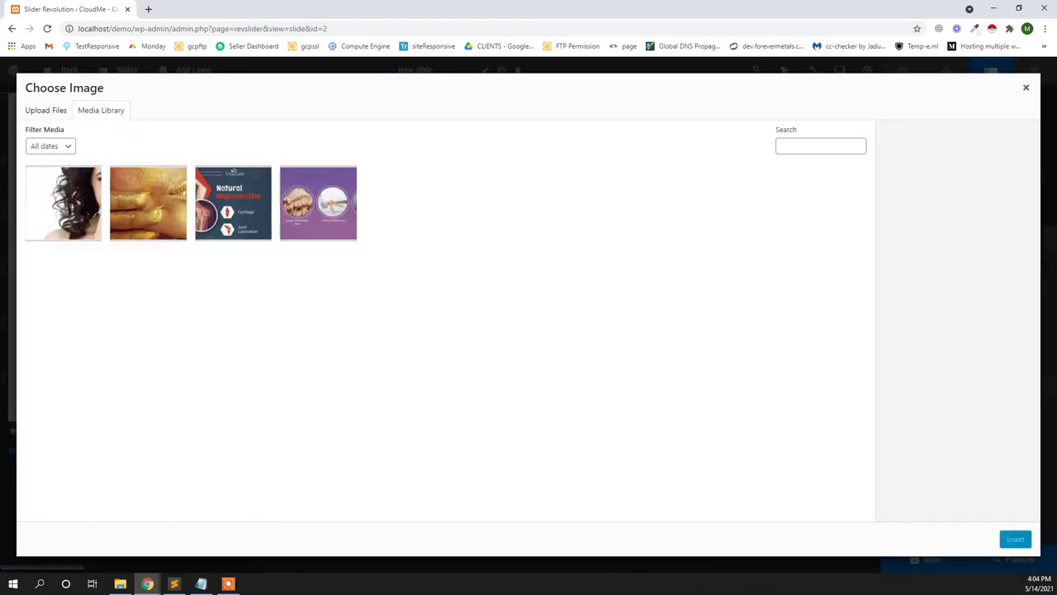
pyautogui.click(231, 207)
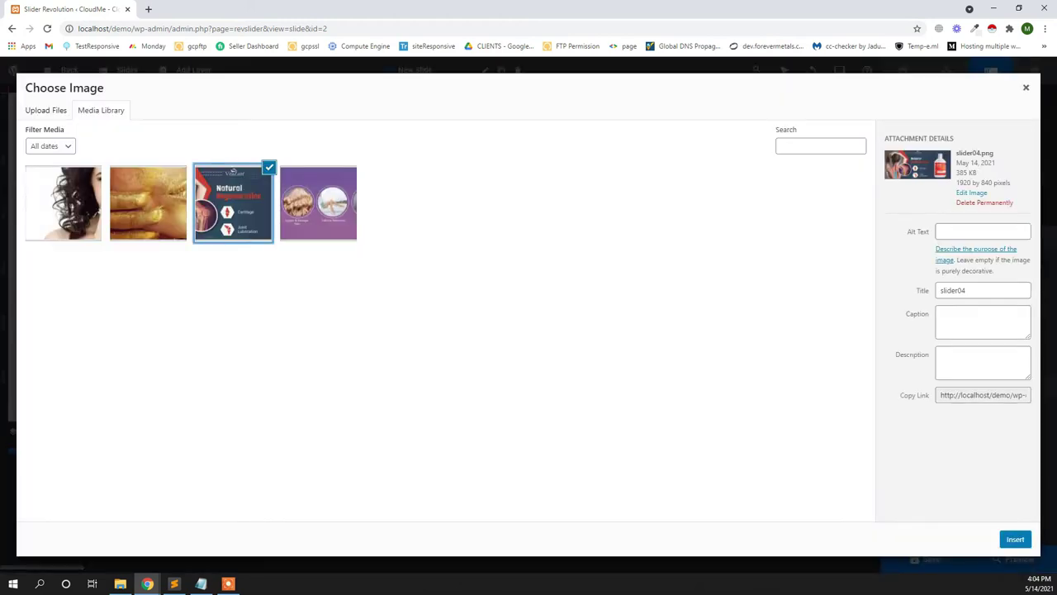
pyautogui.click(1015, 538)
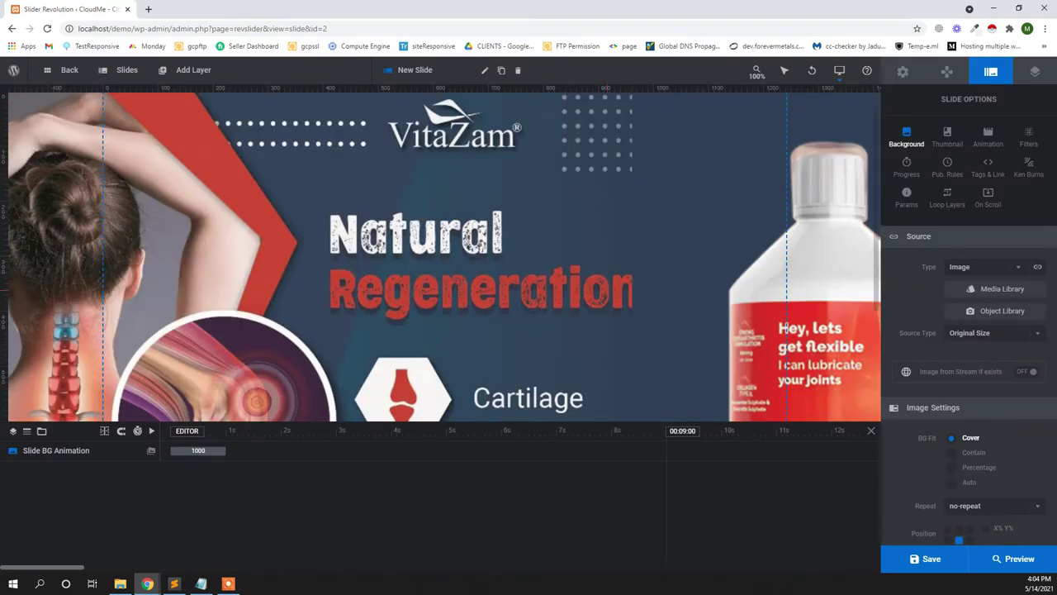
pyautogui.scroll(-2, 785, 329)
pyautogui.hotkey('ctrl', 's')
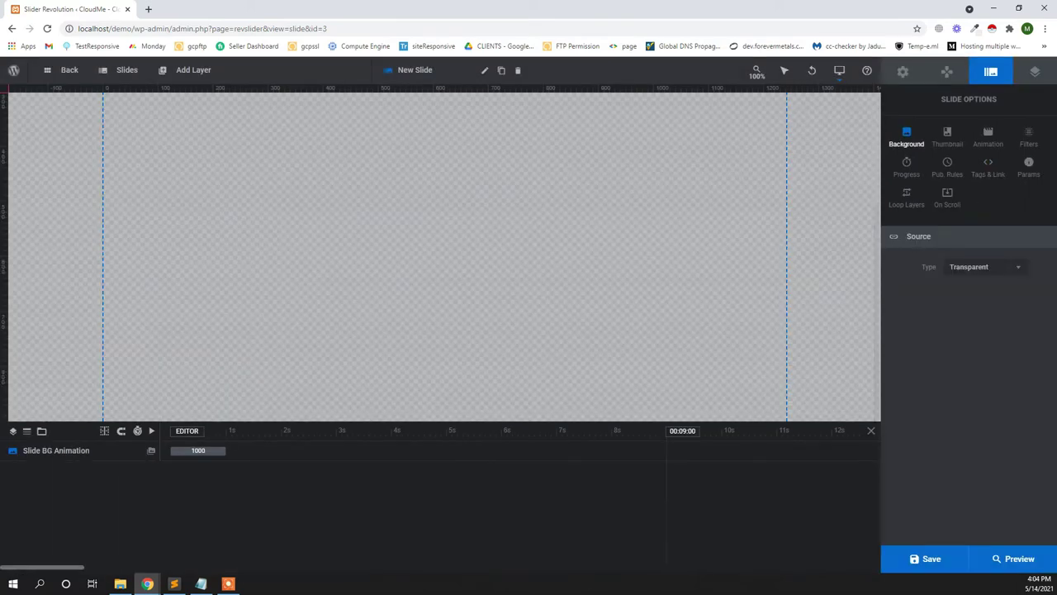
# Step: Set the third slide's background to the media library image of the curly-haired woman, and save the module
pyautogui.click(1018, 267)
pyautogui.click(990, 288)
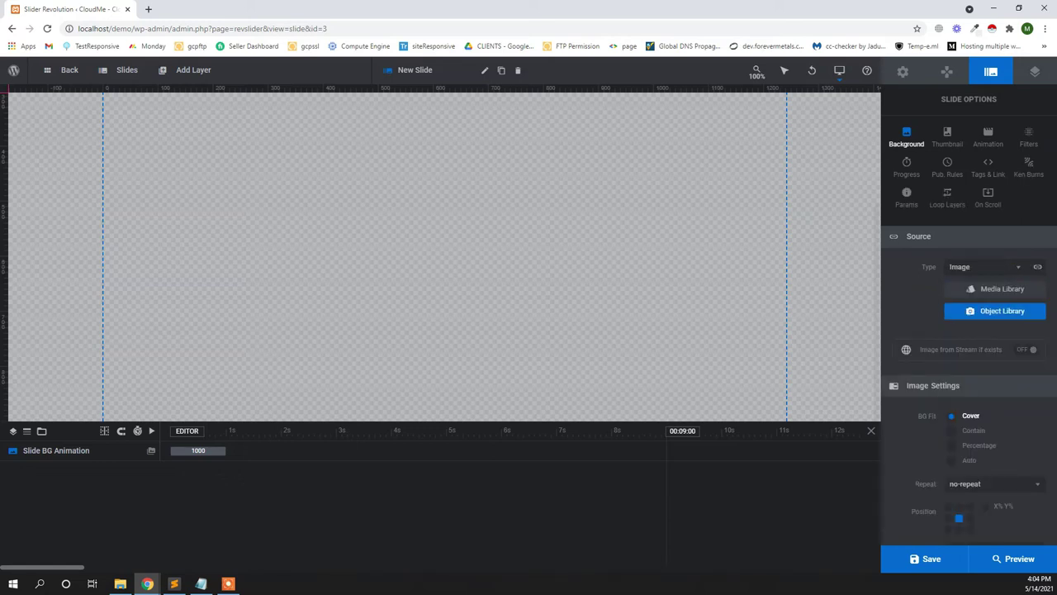
pyautogui.click(1003, 289)
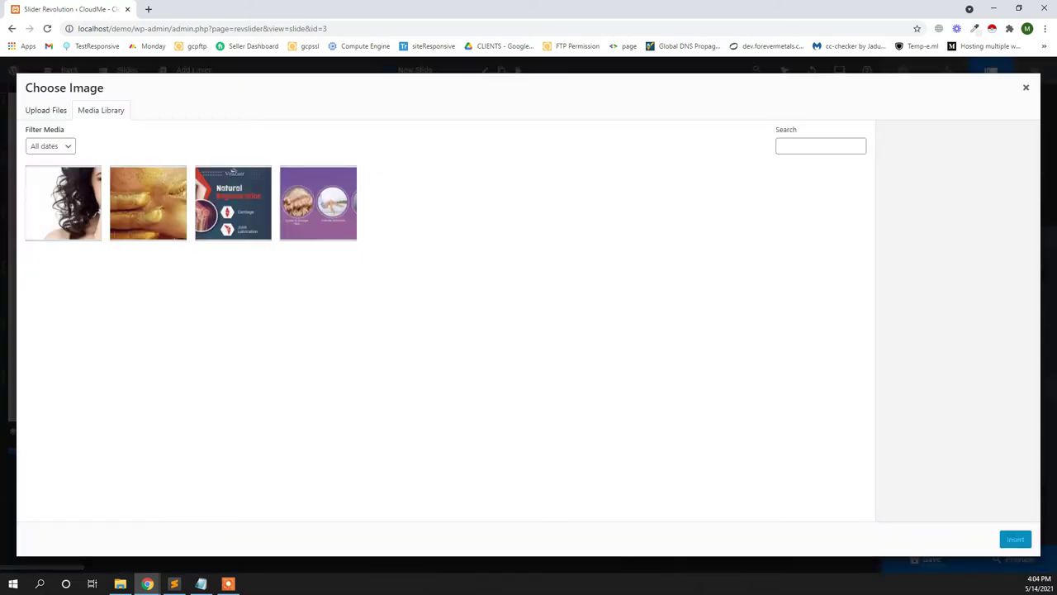
pyautogui.click(148, 203)
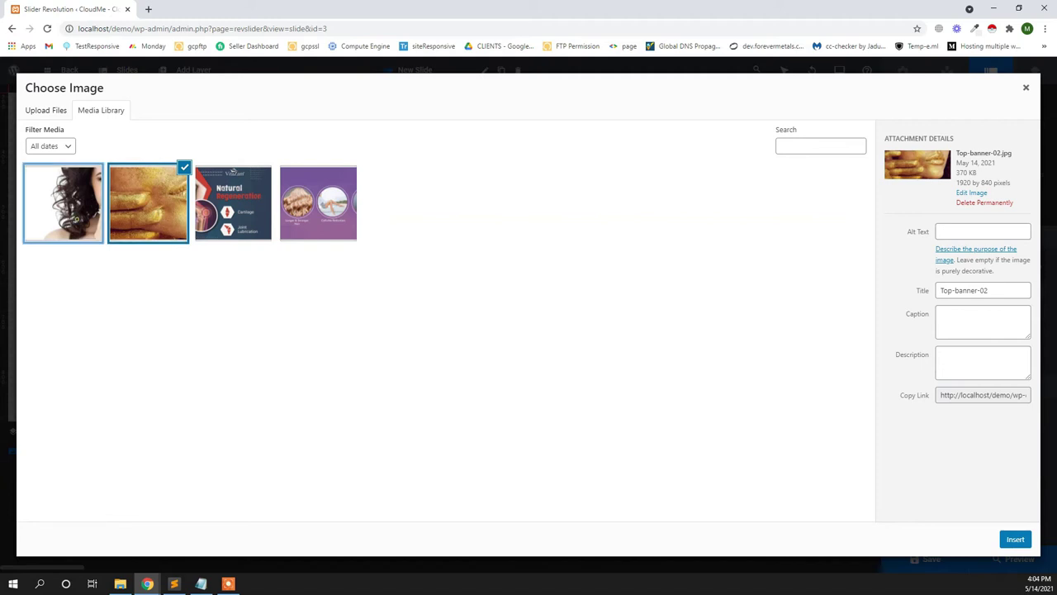
pyautogui.click(74, 216)
pyautogui.click(1015, 538)
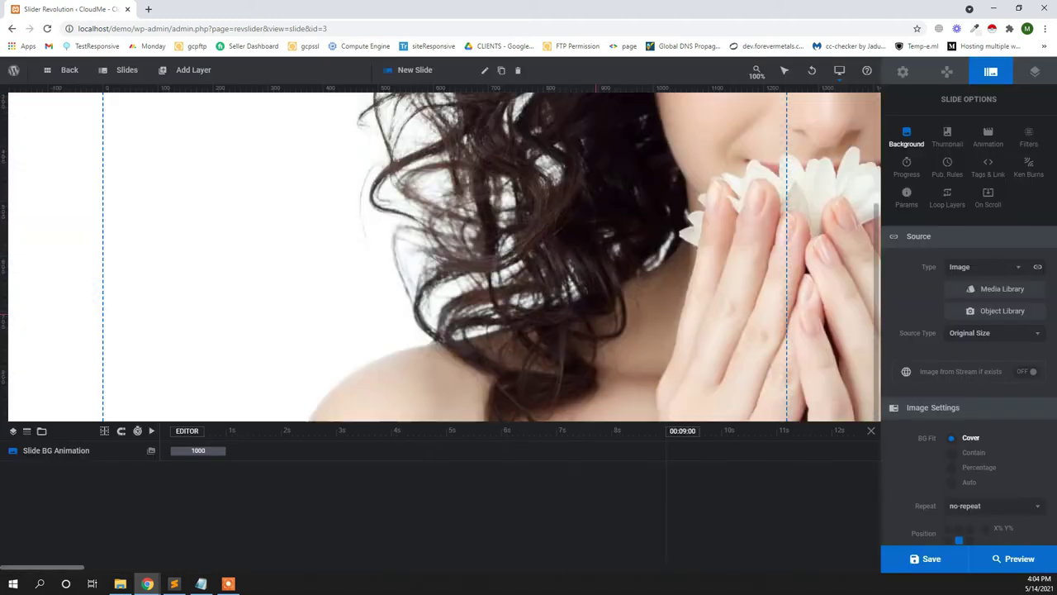
pyautogui.click(925, 558)
# Step: Return to the modules overview and open the embedding options of Slider 1
pyautogui.moveTo(124, 70)
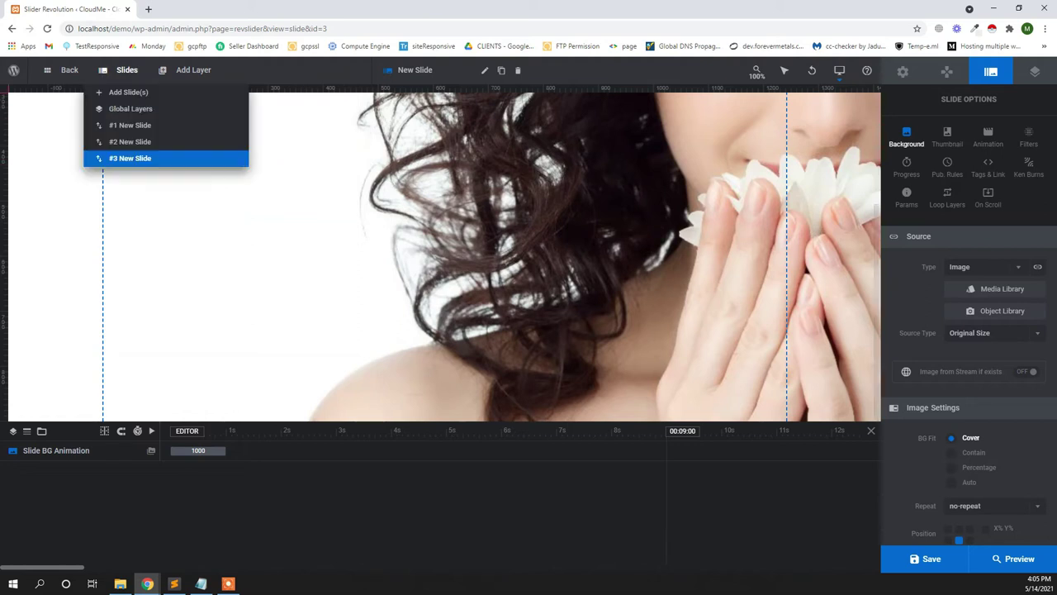
pyautogui.click(69, 70)
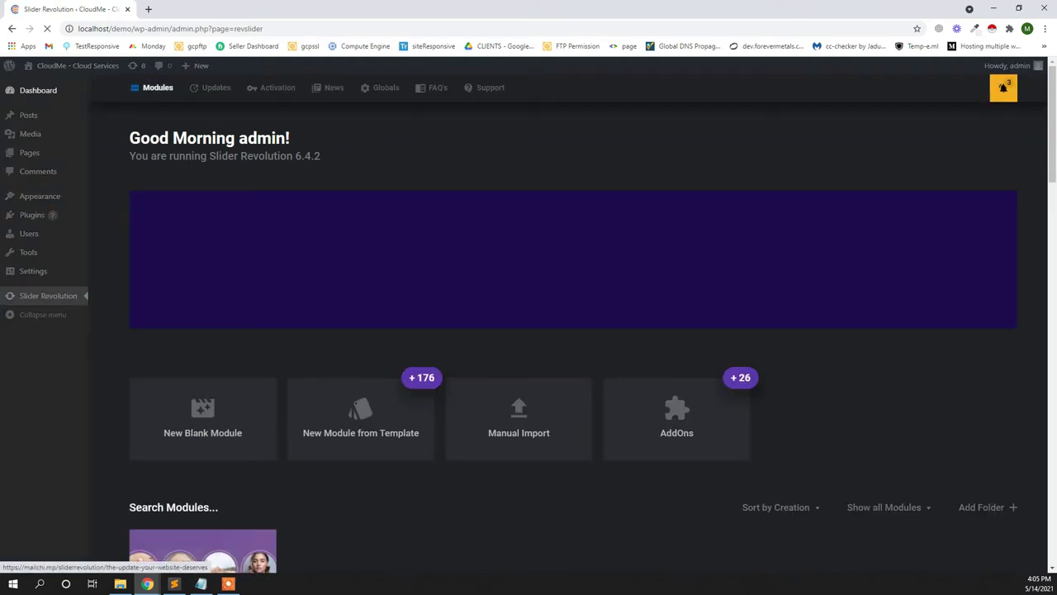
pyautogui.scroll(-3, 529, 331)
pyautogui.moveTo(202, 301)
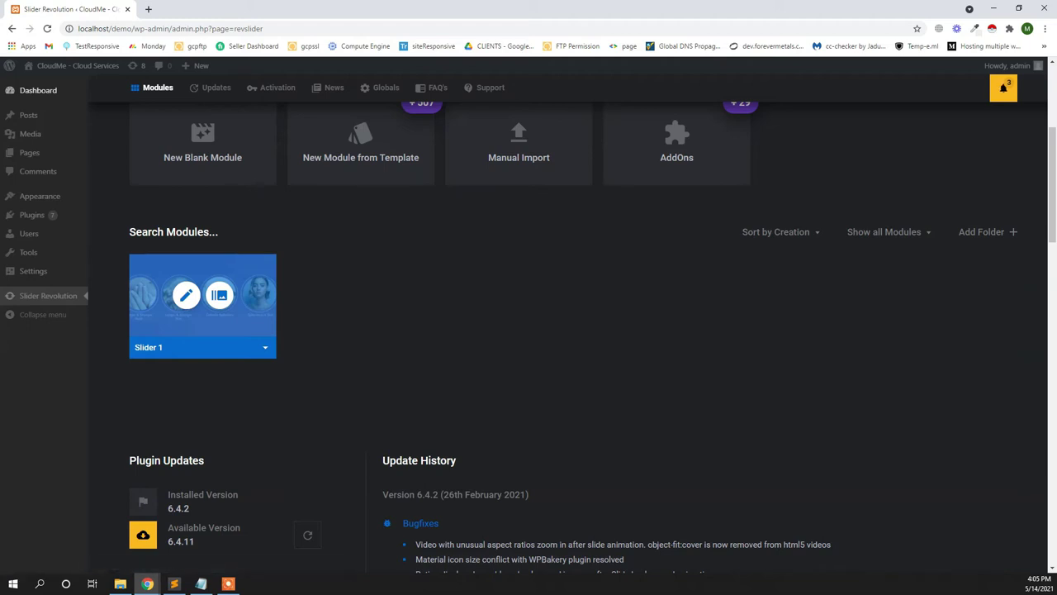
pyautogui.click(265, 347)
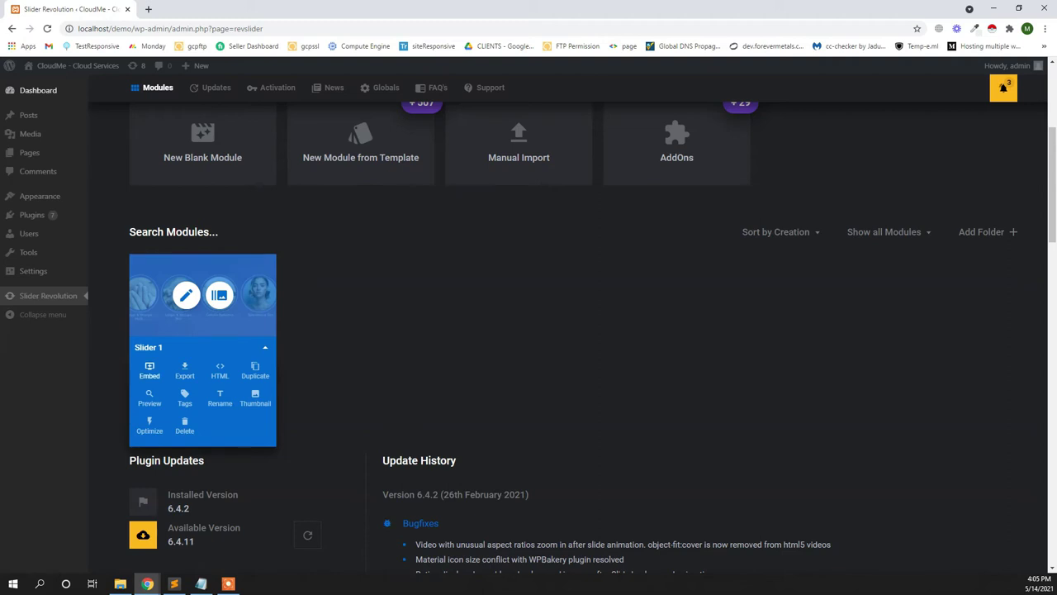
pyautogui.click(150, 369)
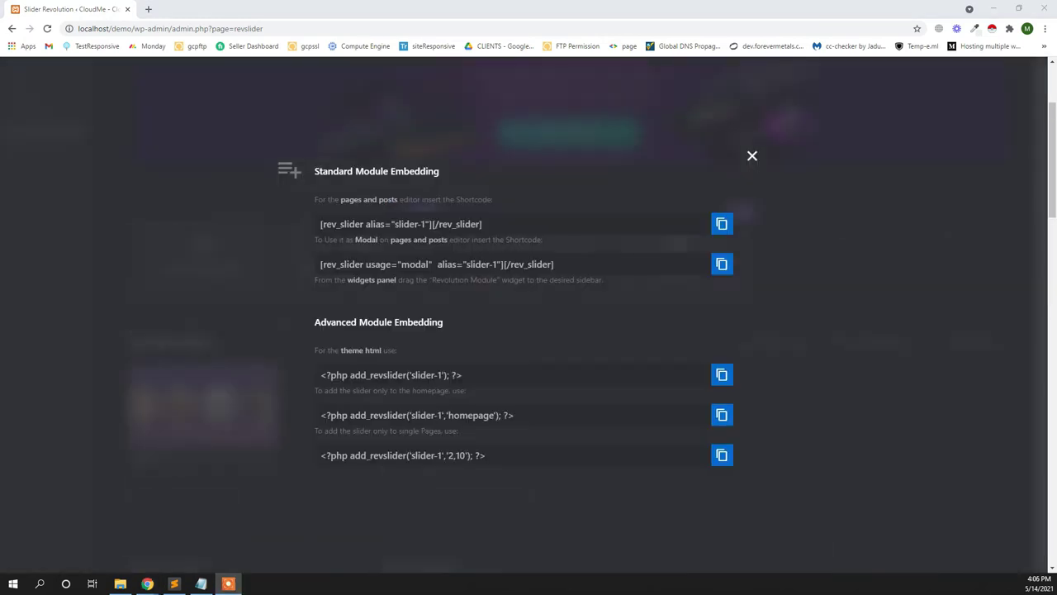
# Step: Copy Slider 1's standard shortcode for the pages and posts editor
pyautogui.moveTo(309, 199); pyautogui.dragTo(388, 199)
pyautogui.moveTo(397, 199); pyautogui.dragTo(493, 199)
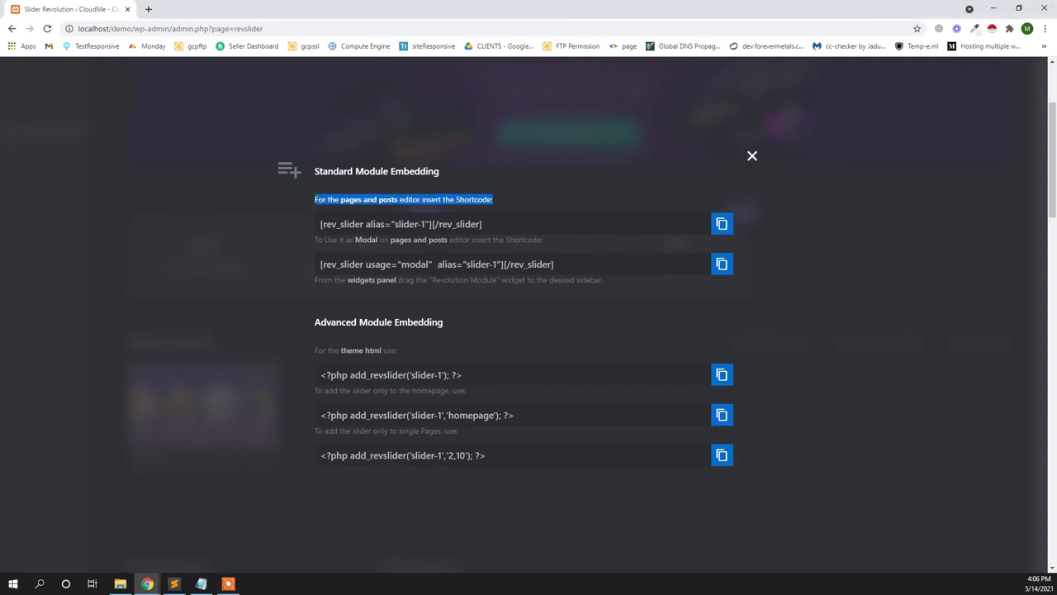
pyautogui.click(721, 224)
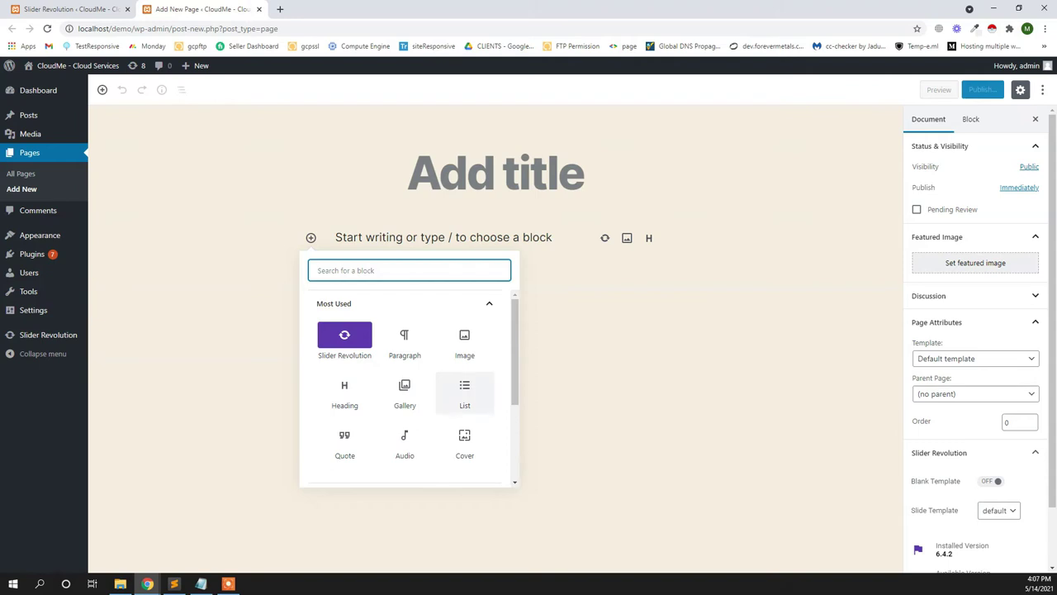
# Step: Find the Slider Revolution block with "rev" and insert it into the new page with the Slider 1 module
pyautogui.scroll(-3, 408, 388)
pyautogui.scroll(3, 409, 388)
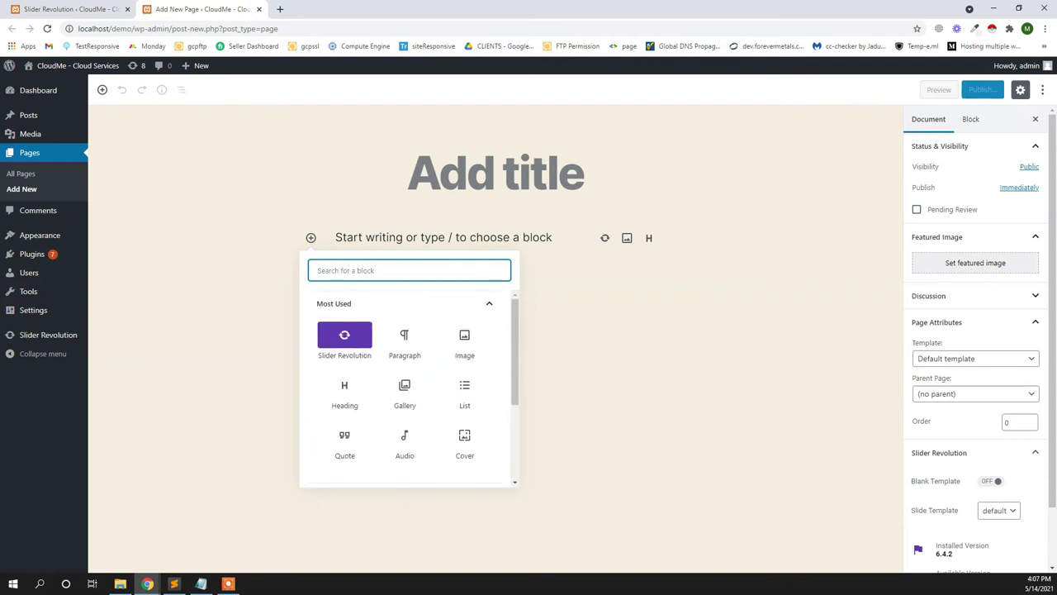
pyautogui.write('rev')
pyautogui.click(346, 335)
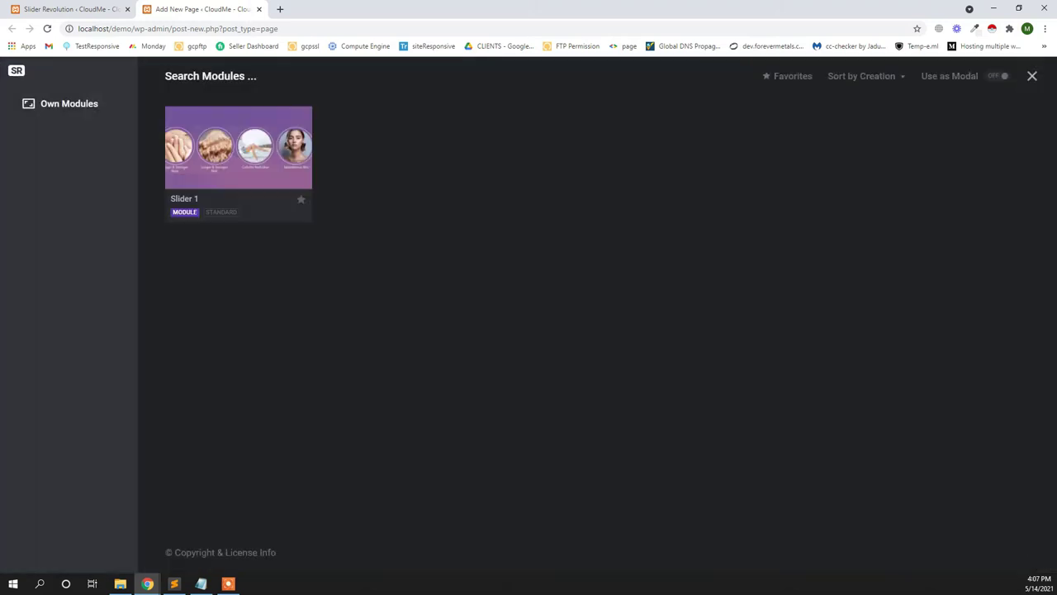
pyautogui.moveTo(238, 153)
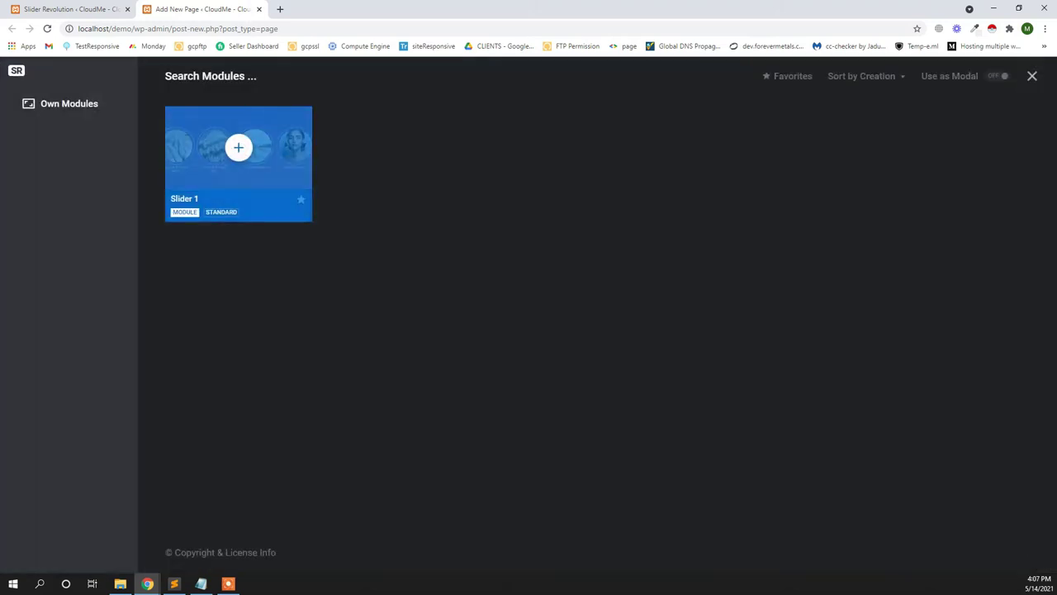
pyautogui.click(239, 147)
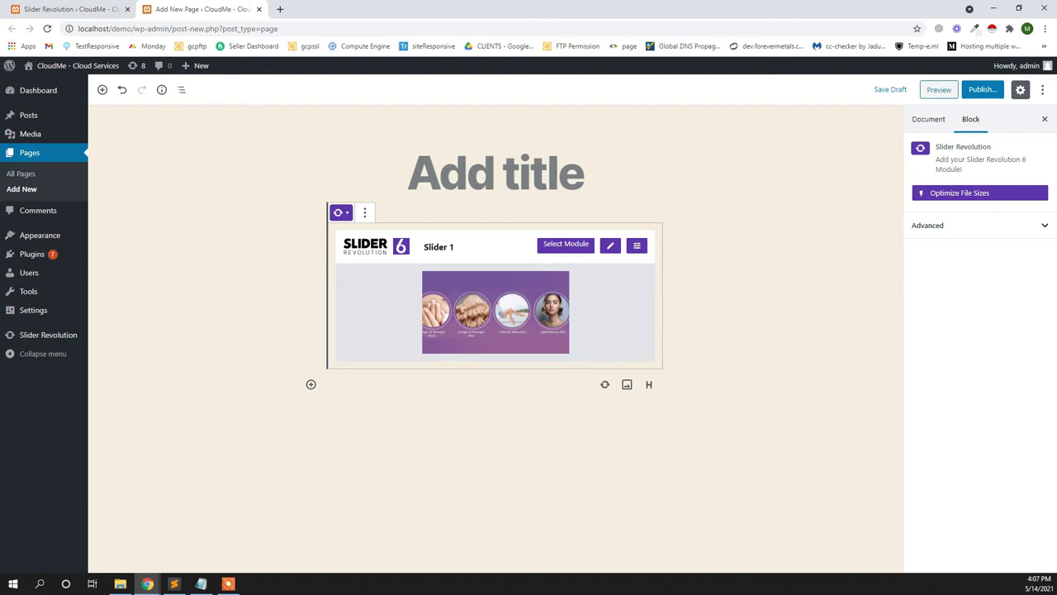
# Step: Publish the demo page containing the Slider 1 module and open it on the site
pyautogui.click(982, 89)
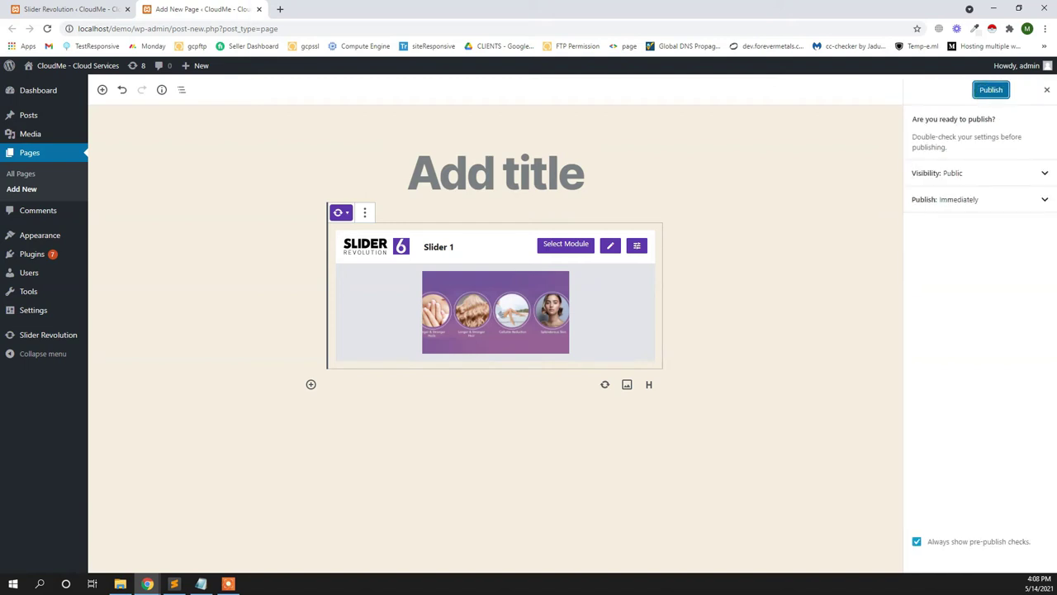
pyautogui.press('Return')
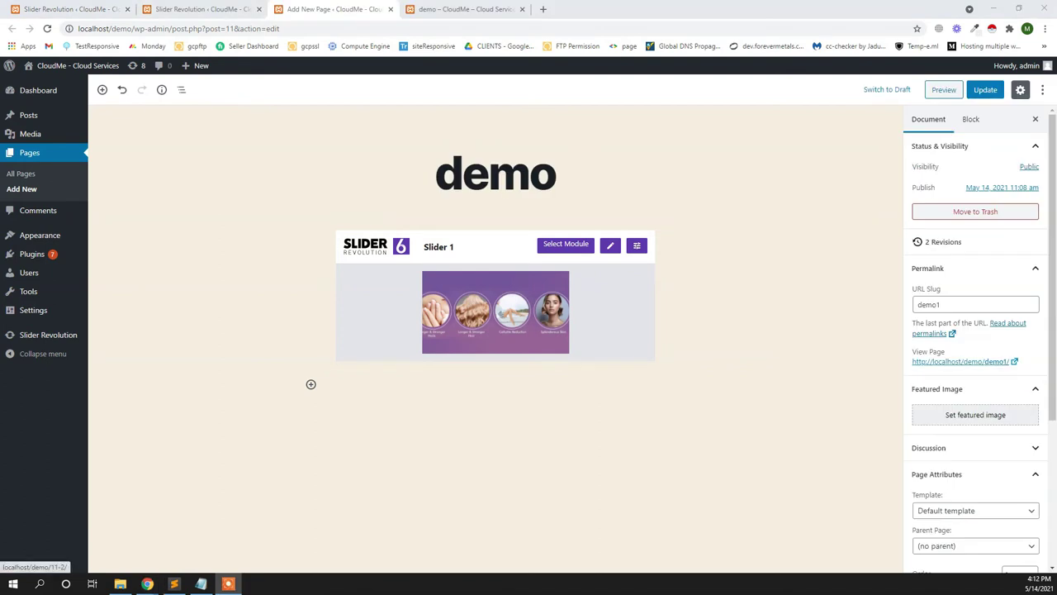
pyautogui.click(1012, 361)
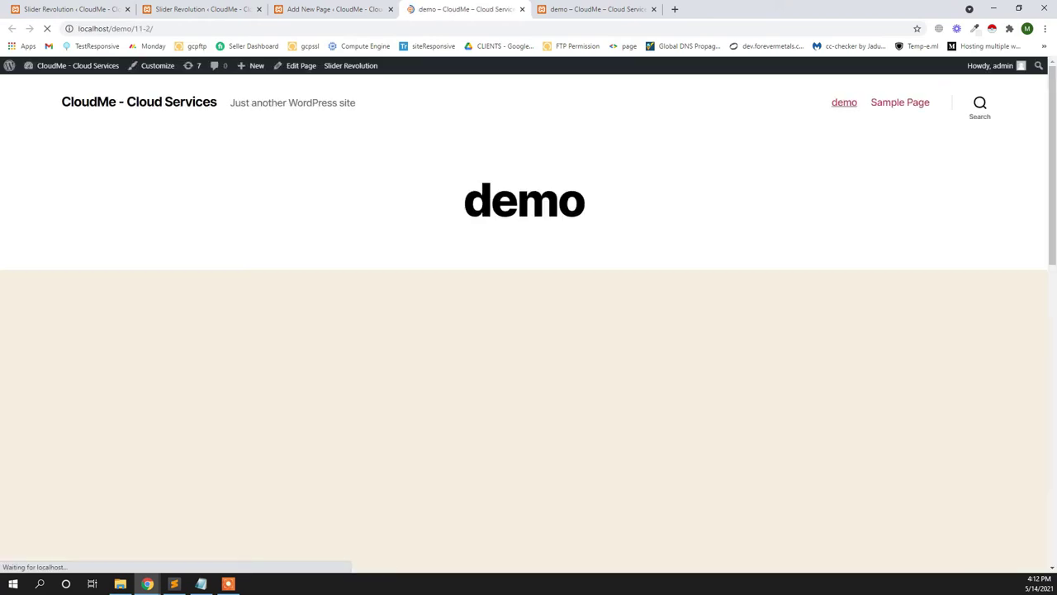
# Step: Examine how the three slides display and rotate on the published demo page
pyautogui.scroll(-1, 529, 322)
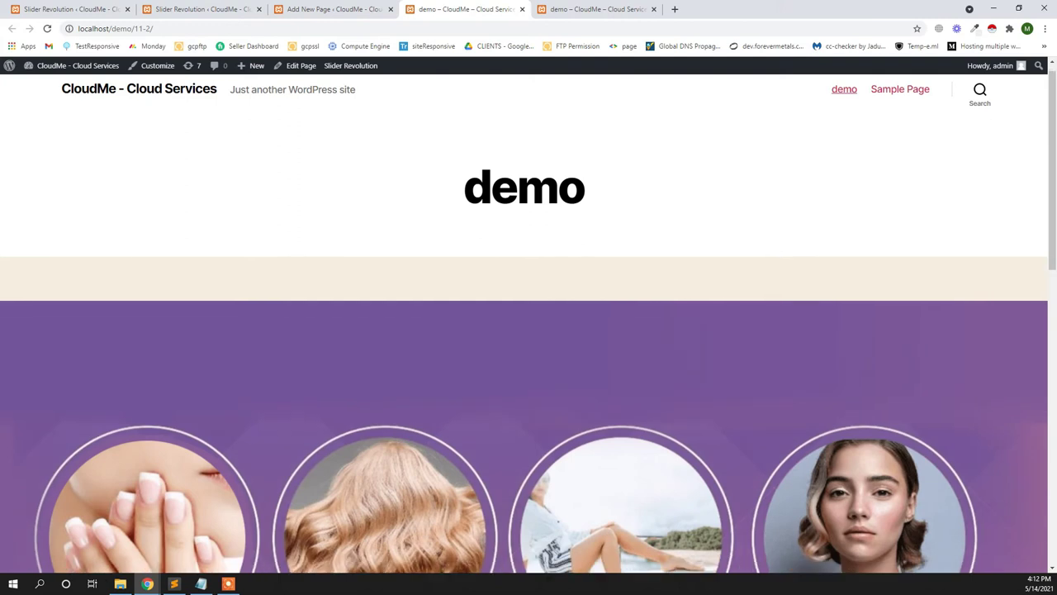
pyautogui.scroll(-3, 529, 322)
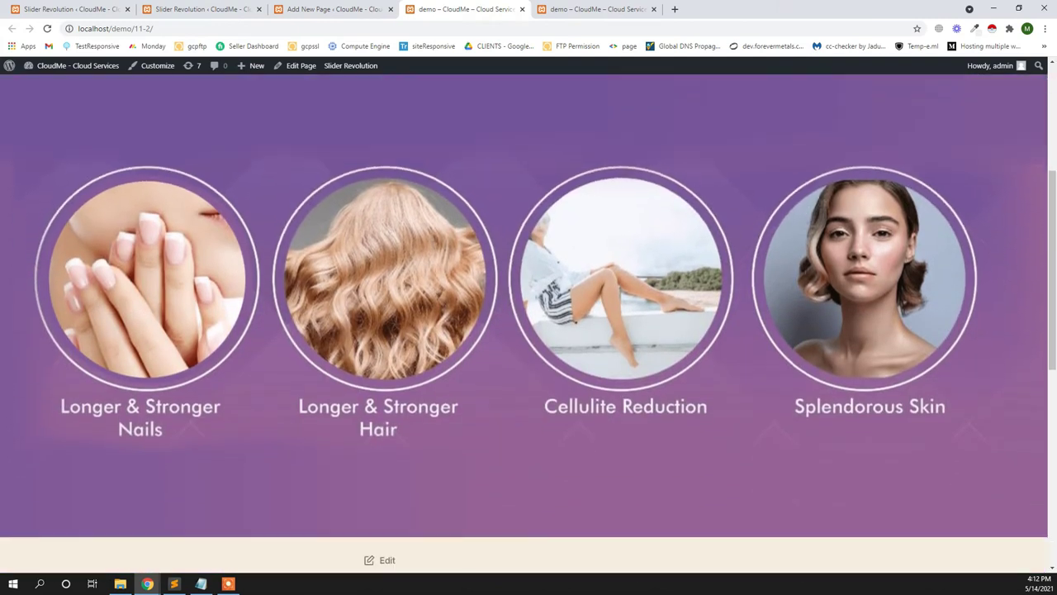
pyautogui.scroll(-1, 529, 322)
pyautogui.scroll(1, 529, 323)
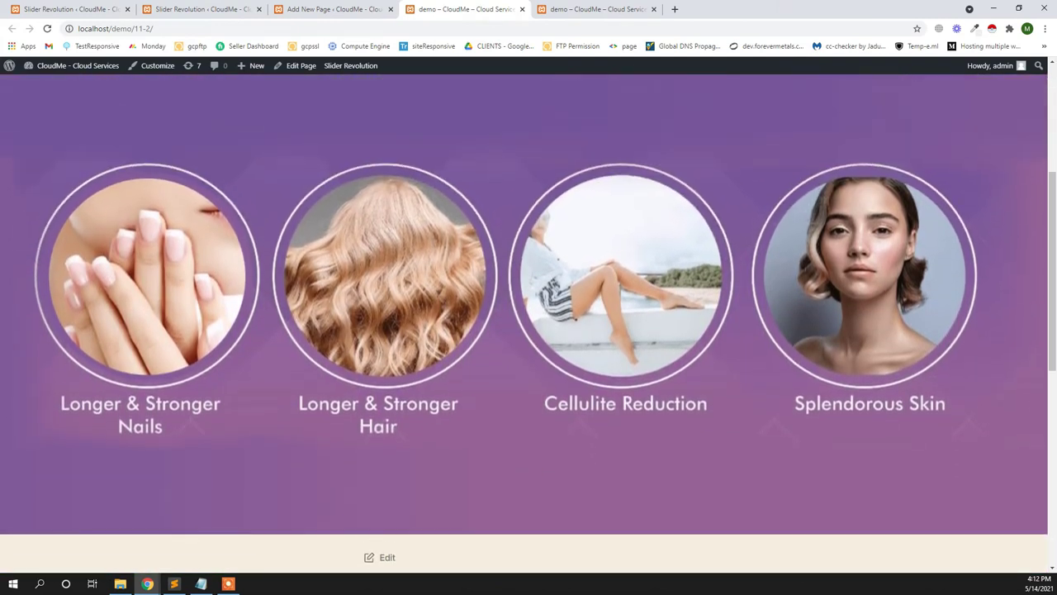
pyautogui.scroll(1, 528, 322)
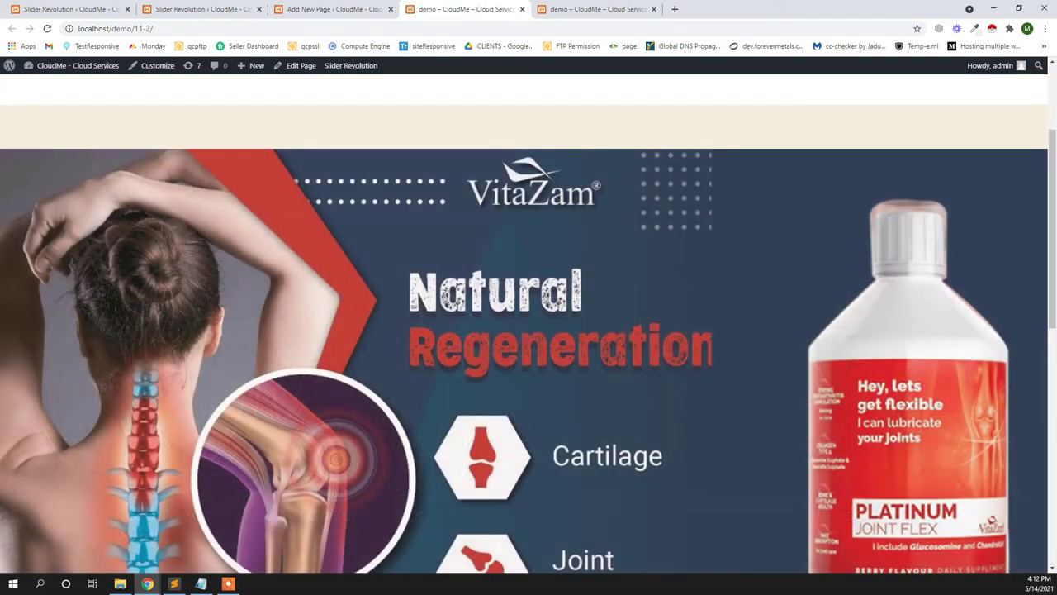
pyautogui.scroll(-1, 529, 322)
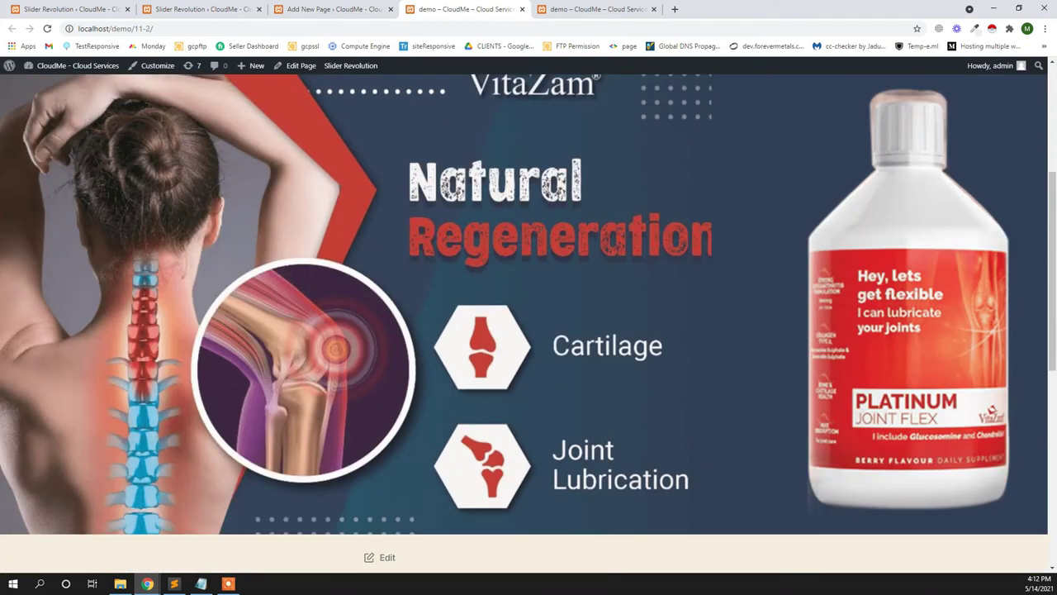
pyautogui.scroll(1, 529, 322)
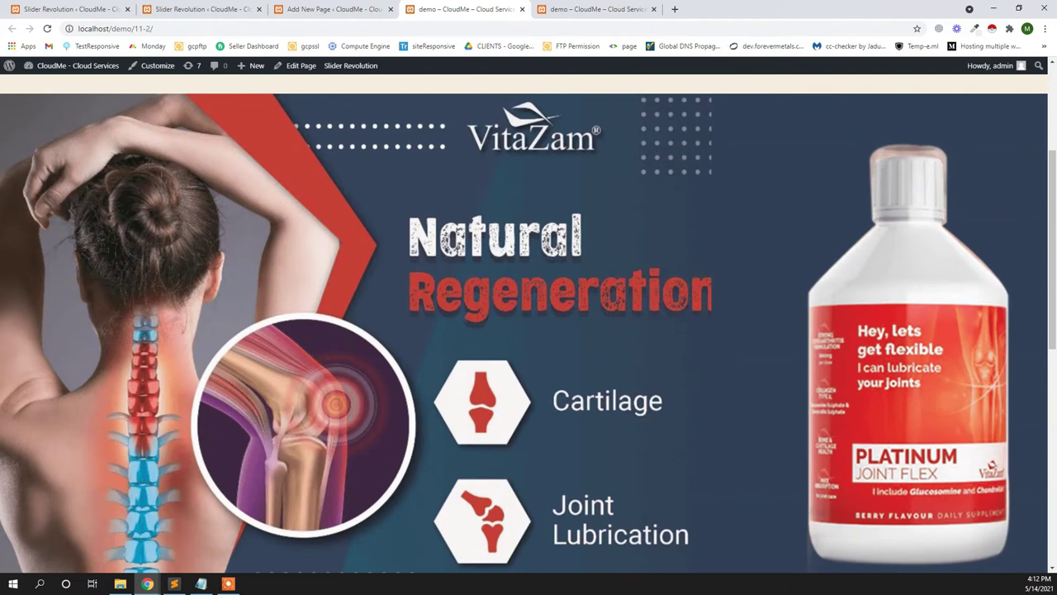
pyautogui.scroll(-1, 528, 322)
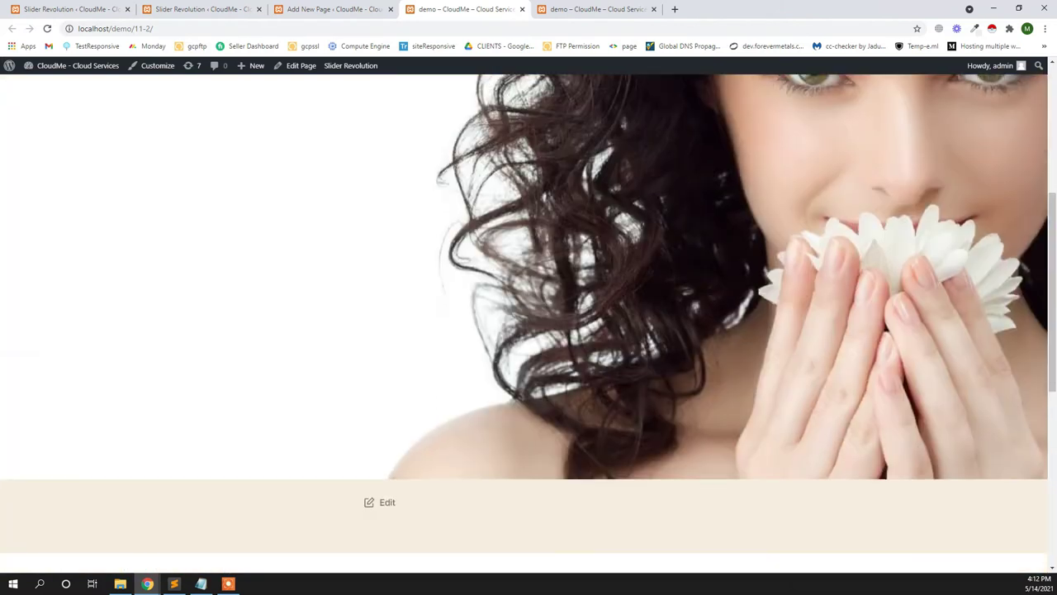
pyautogui.scroll(3, 529, 322)
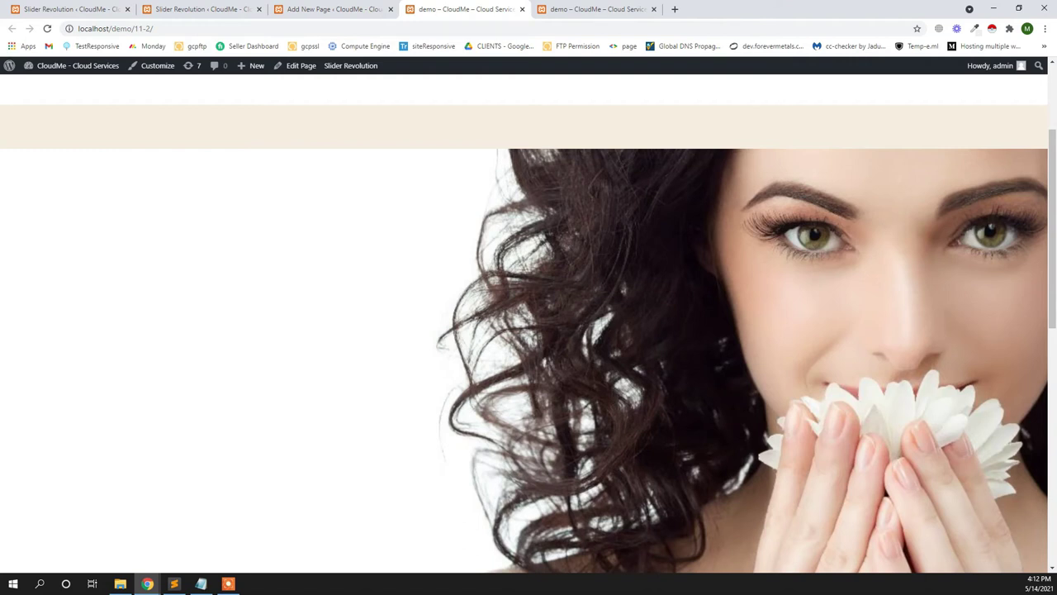
# Step: Inspect the demo page in the responsive preview with a 1366 × 742 viewport and reload it
pyautogui.rightClick(501, 160)
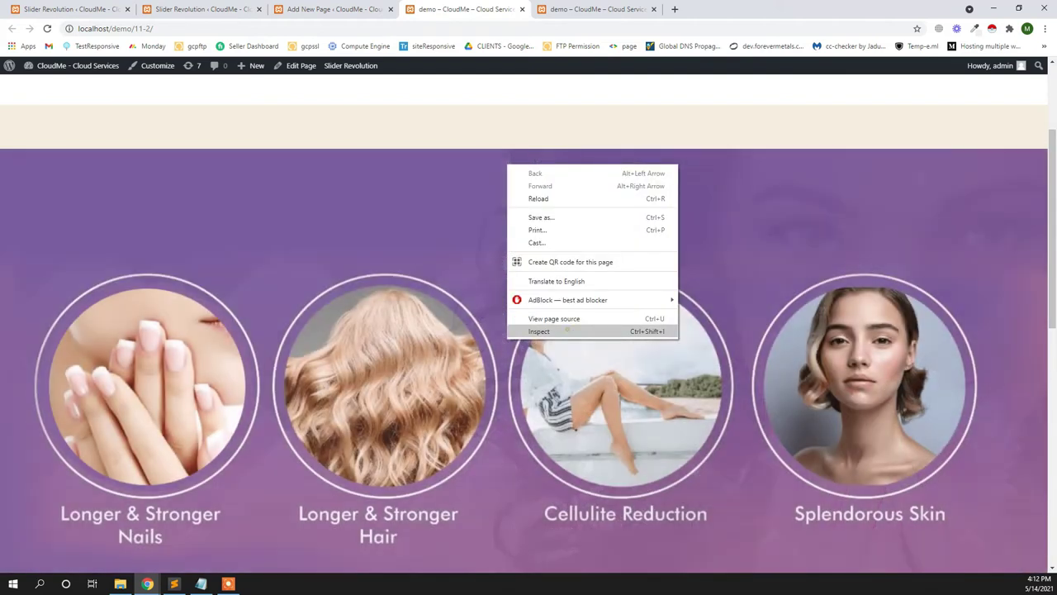
pyautogui.click(565, 331)
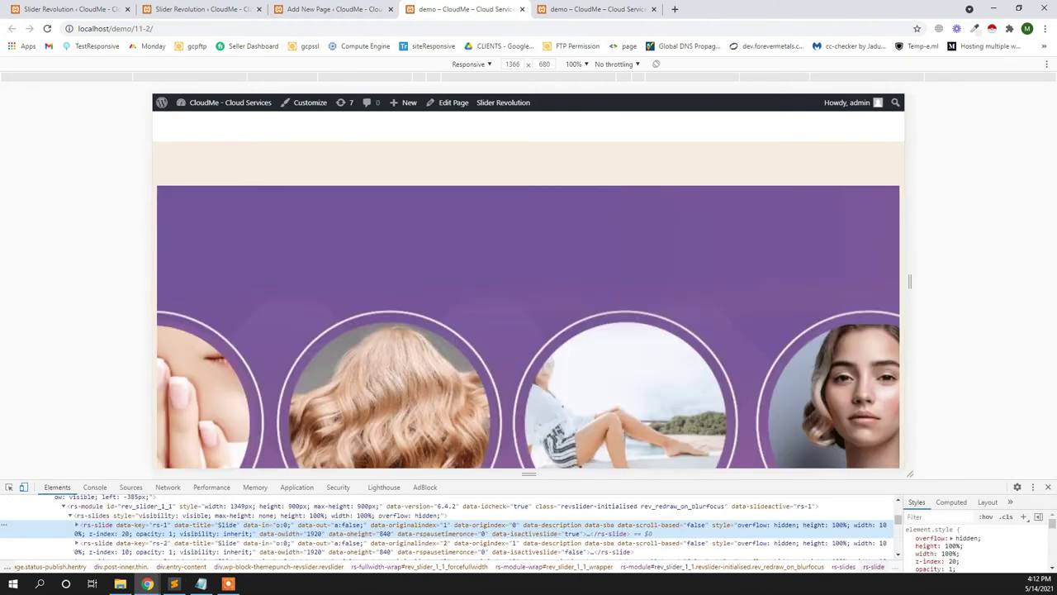
pyautogui.moveTo(529, 479); pyautogui.dragTo(529, 533)
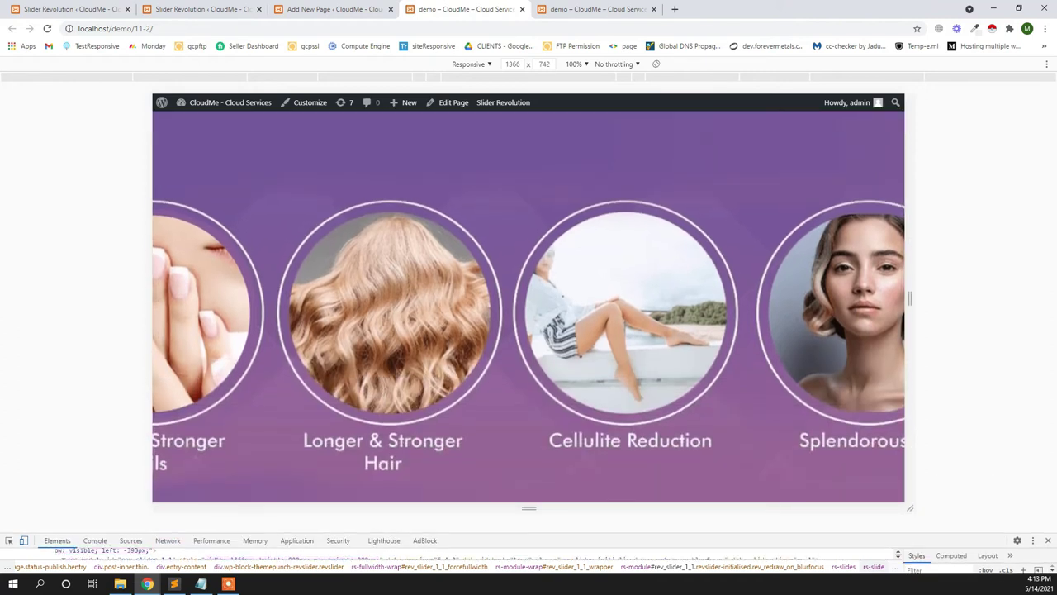
pyautogui.click(47, 28)
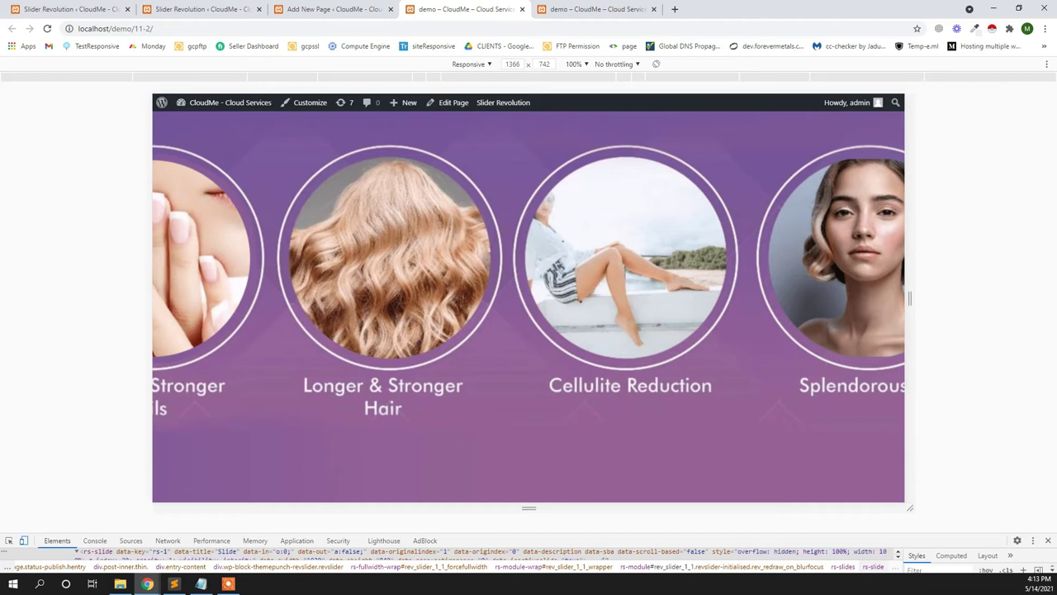
# Step: Check the slides' cropping at the responsive size and switch the device preview to iPhone 6/7/8
pyautogui.scroll(-3, 529, 306)
pyautogui.scroll(3, 758, 294)
pyautogui.scroll(1, 789, 281)
pyautogui.scroll(-1, 529, 314)
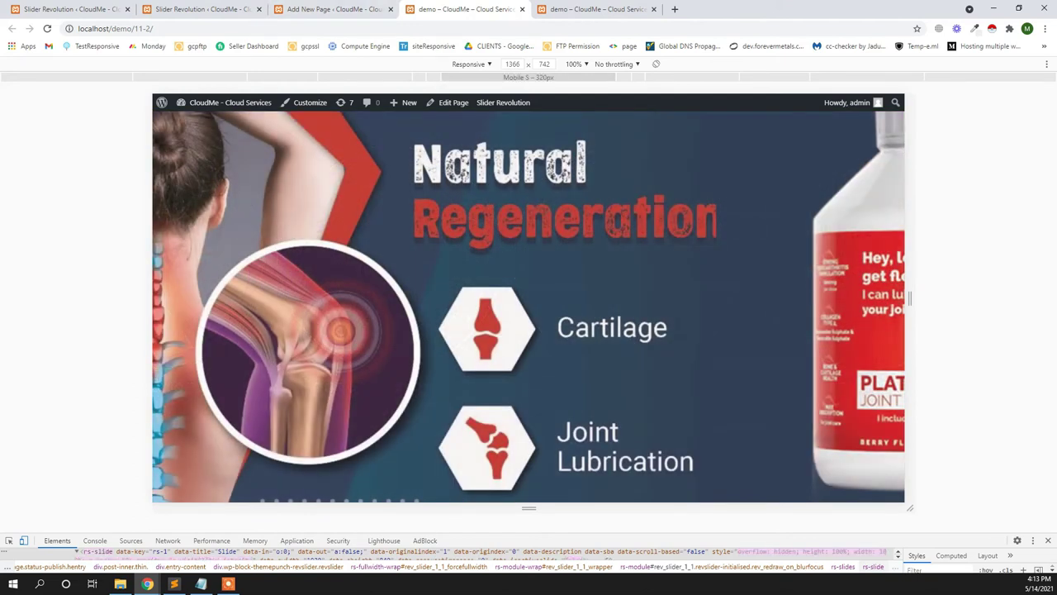
pyautogui.click(471, 64)
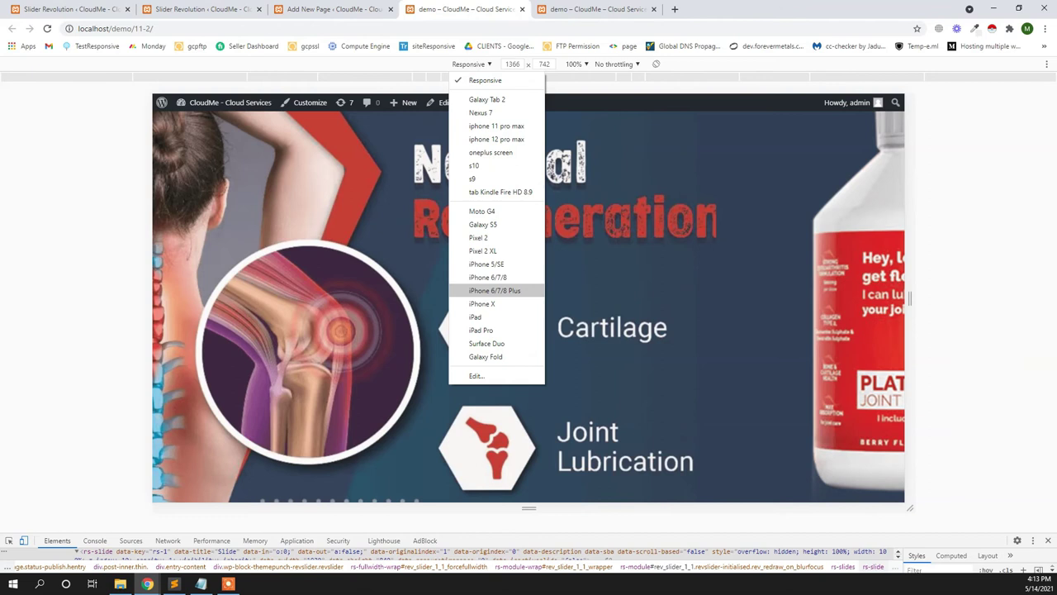
pyautogui.click(487, 277)
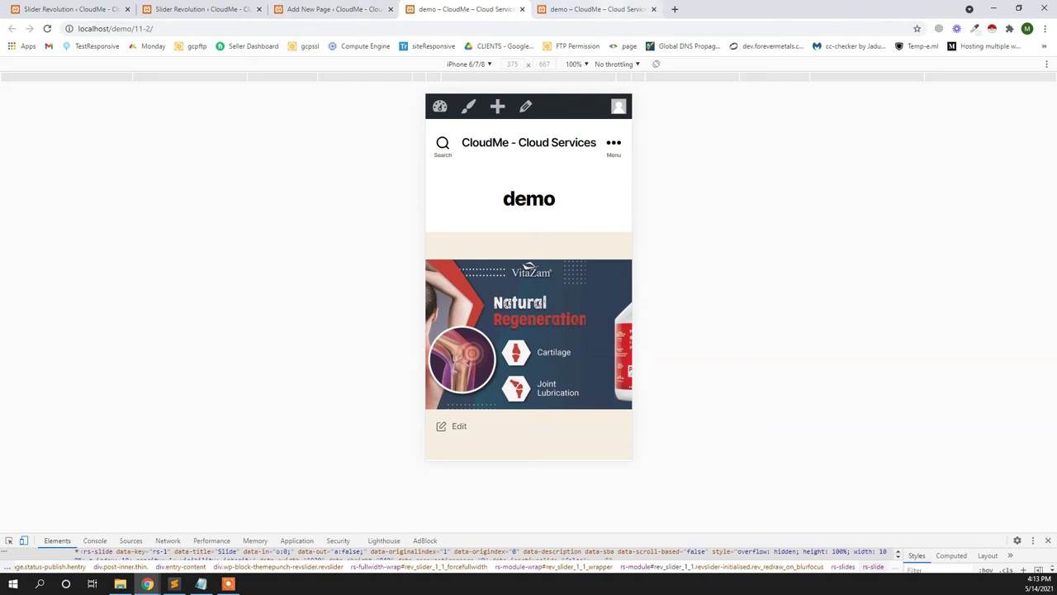
# Step: Set Slider 1's layer area size for the largest browser width to 1920 × 840 px and save the module
pyautogui.click(599, 9)
pyautogui.click(202, 9)
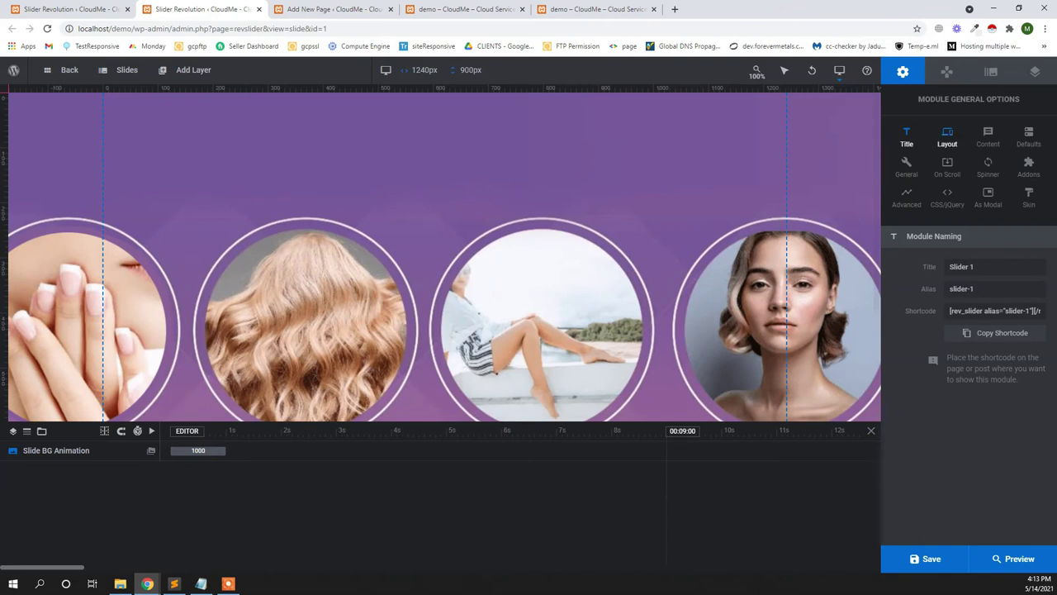
pyautogui.click(947, 136)
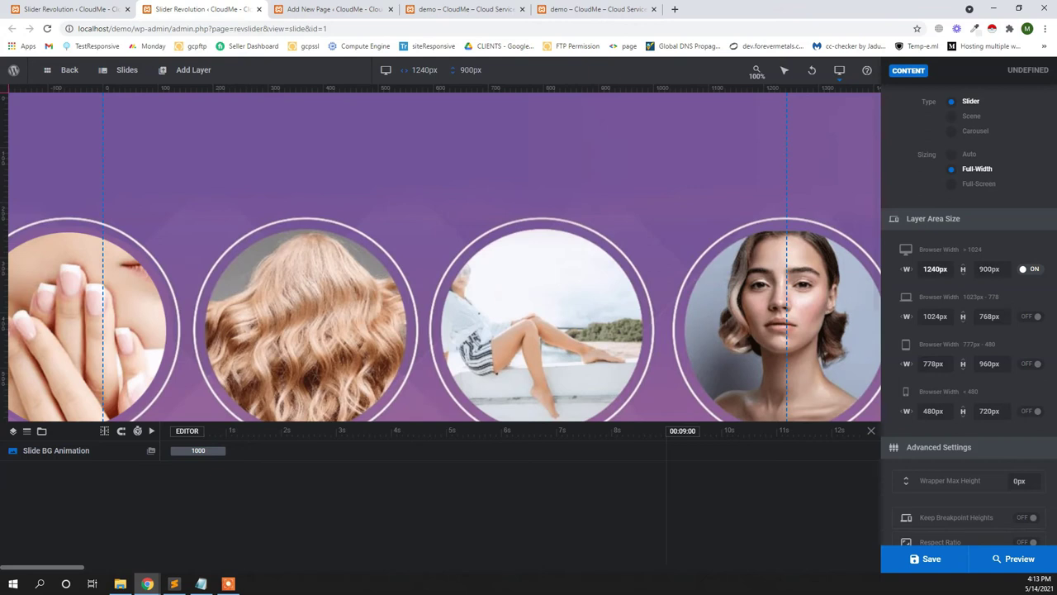
pyautogui.click(935, 269)
pyautogui.write('1920')
pyautogui.press('Tab')
pyautogui.write('840')
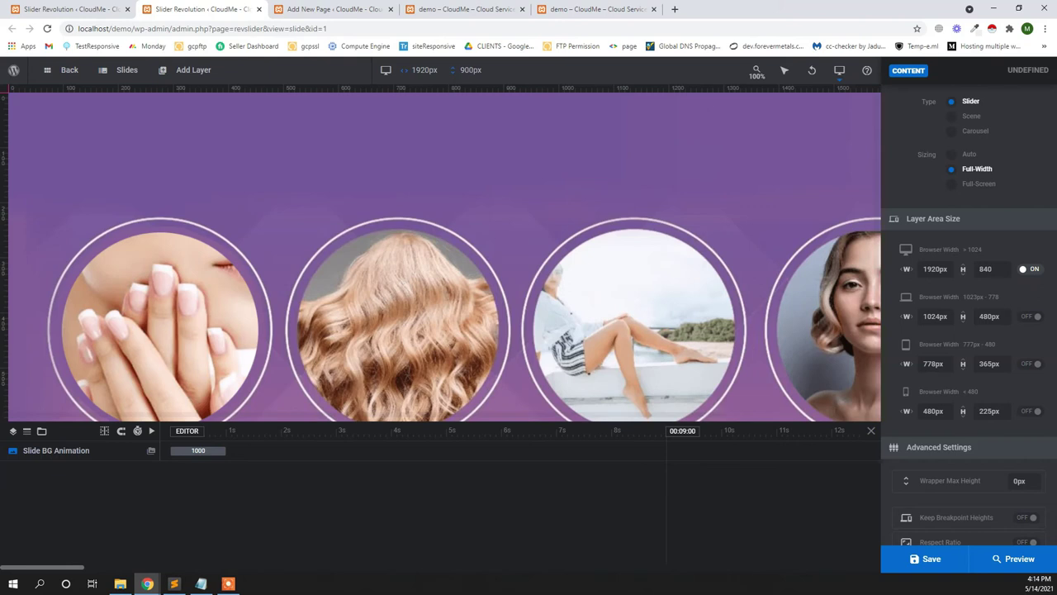
pyautogui.press('Return')
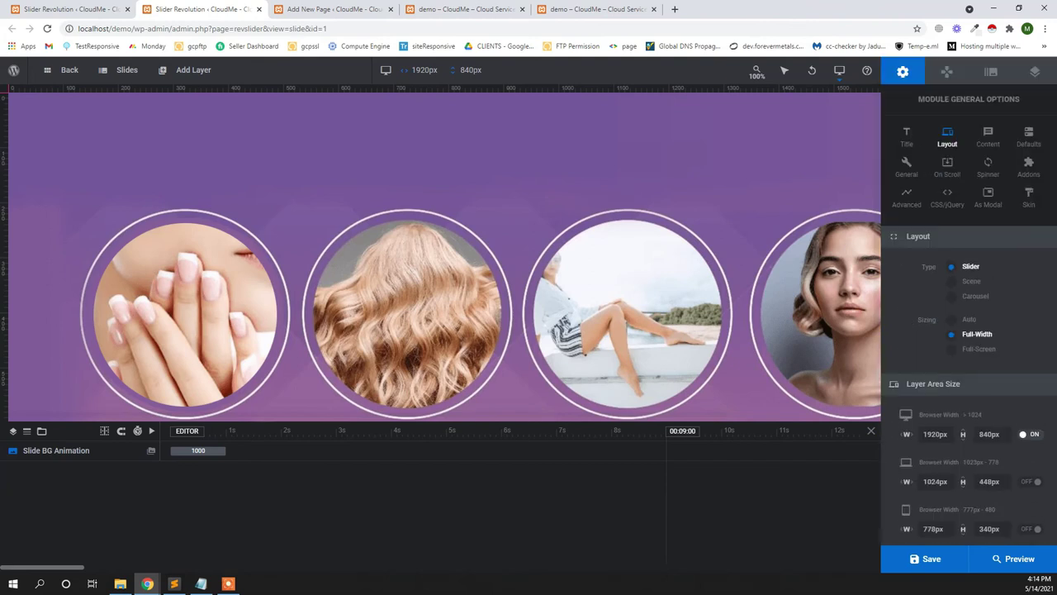
pyautogui.scroll(-1, 969, 330)
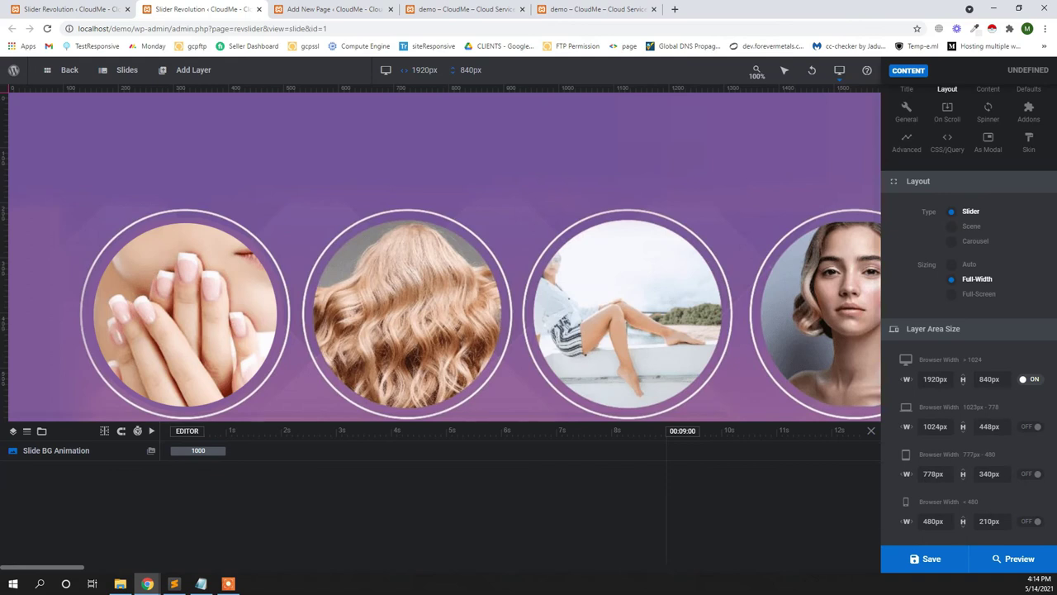
pyautogui.scroll(-10, 969, 330)
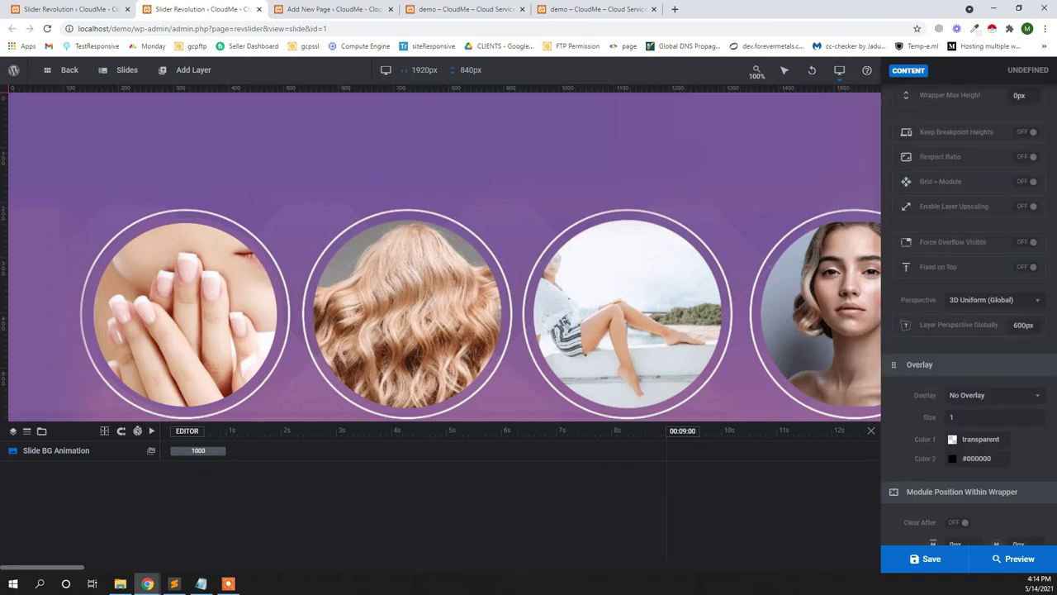
pyautogui.click(925, 558)
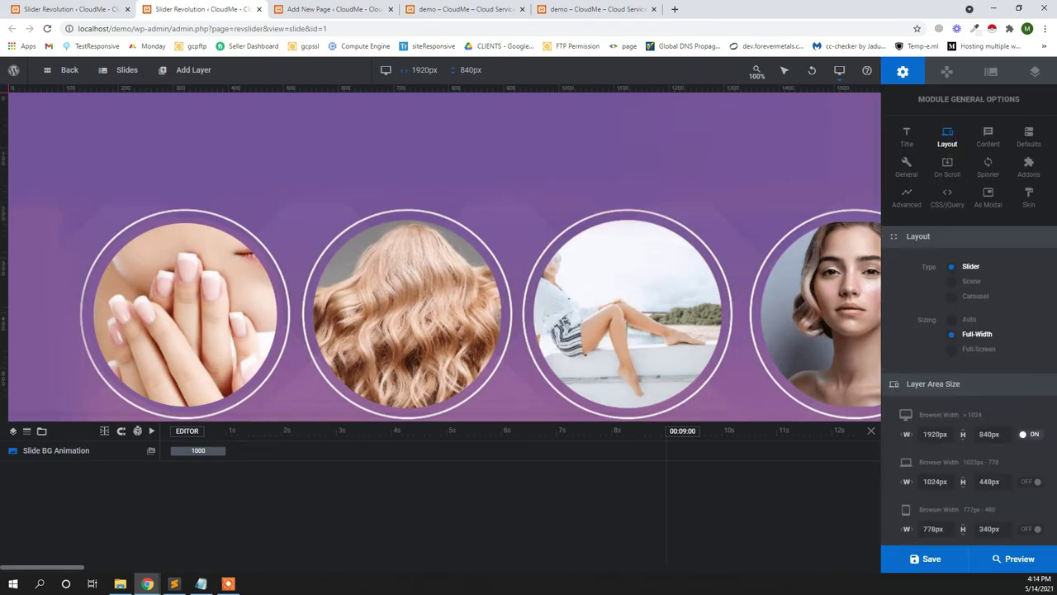
# Step: Set the current slide's background image fit to Contain and save the module
pyautogui.click(988, 137)
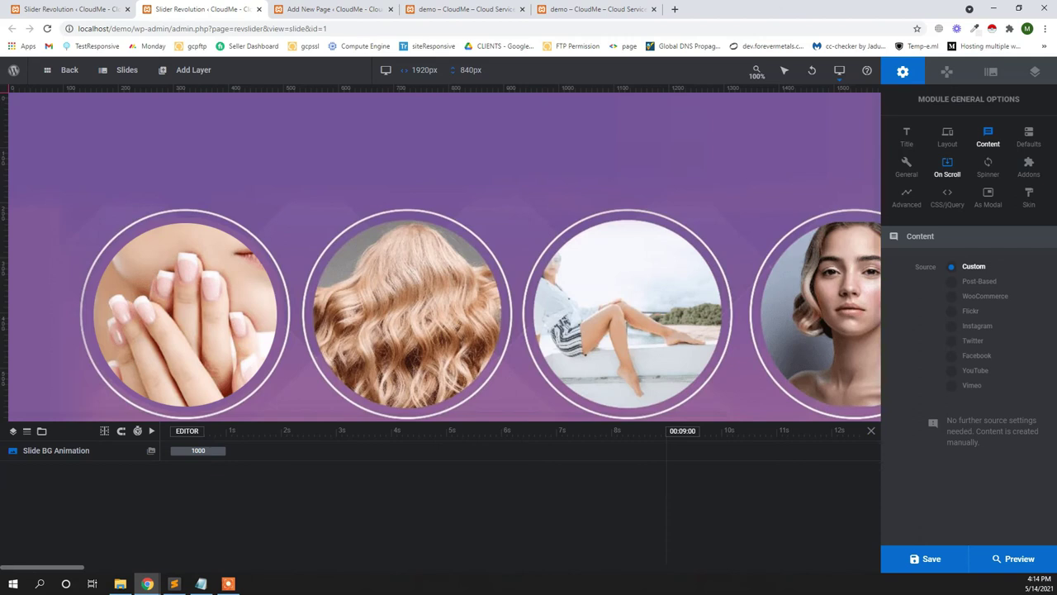
pyautogui.click(991, 72)
pyautogui.scroll(-1, 968, 330)
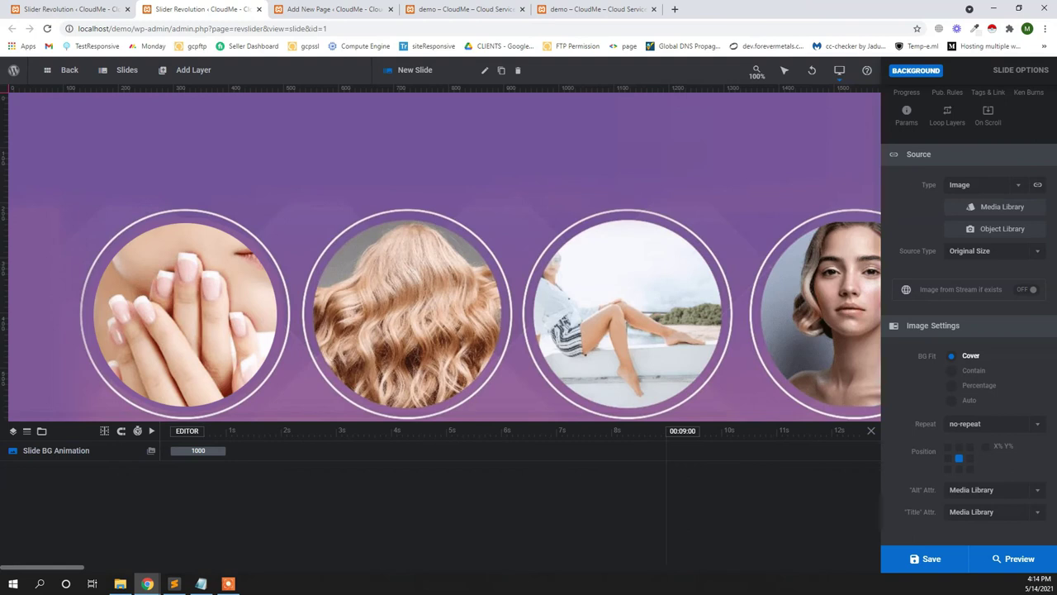
pyautogui.click(953, 370)
pyautogui.click(923, 559)
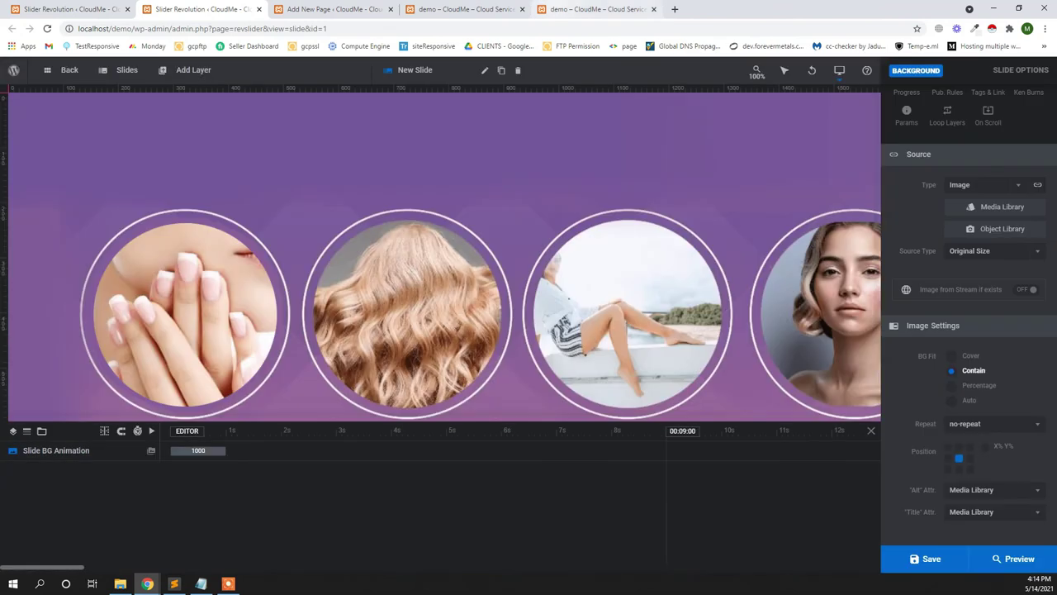
# Step: Reload the demo page in the iPhone 6/7/8 preview and check how the resized slider fits
pyautogui.click(444, 7)
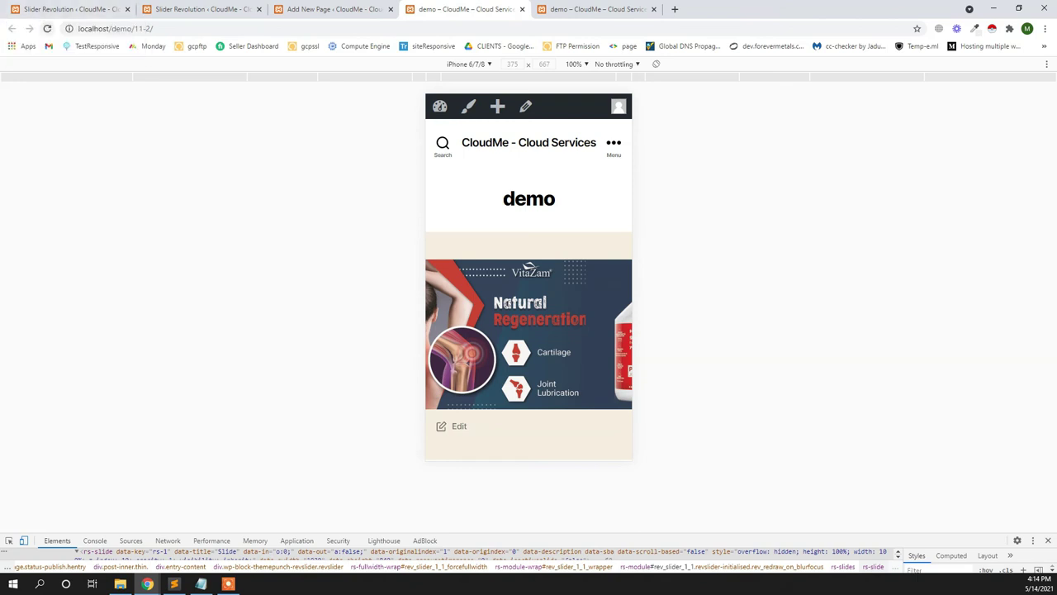
pyautogui.click(47, 28)
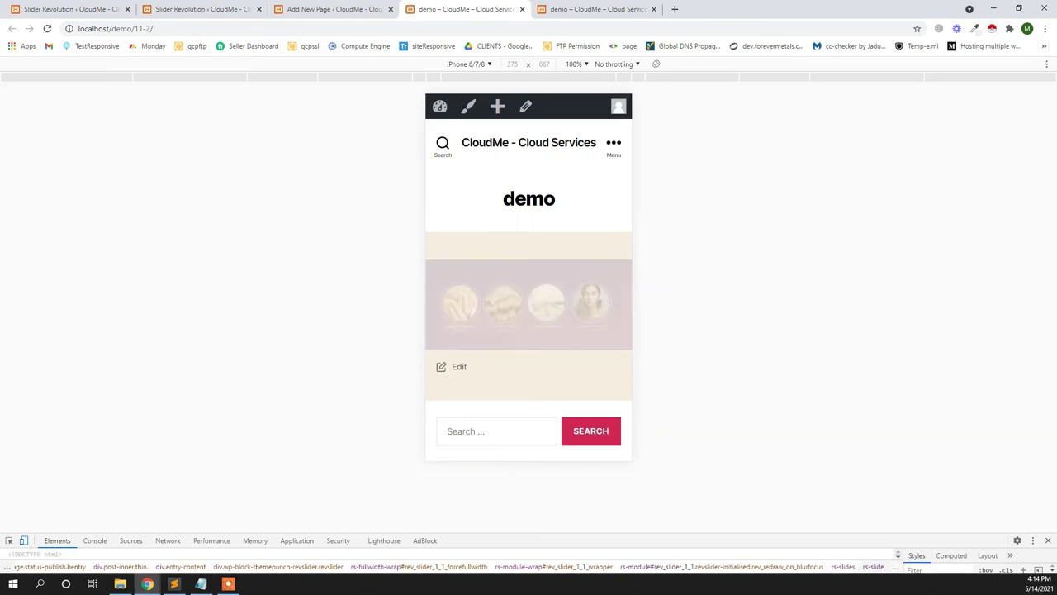
pyautogui.scroll(-1, 529, 277)
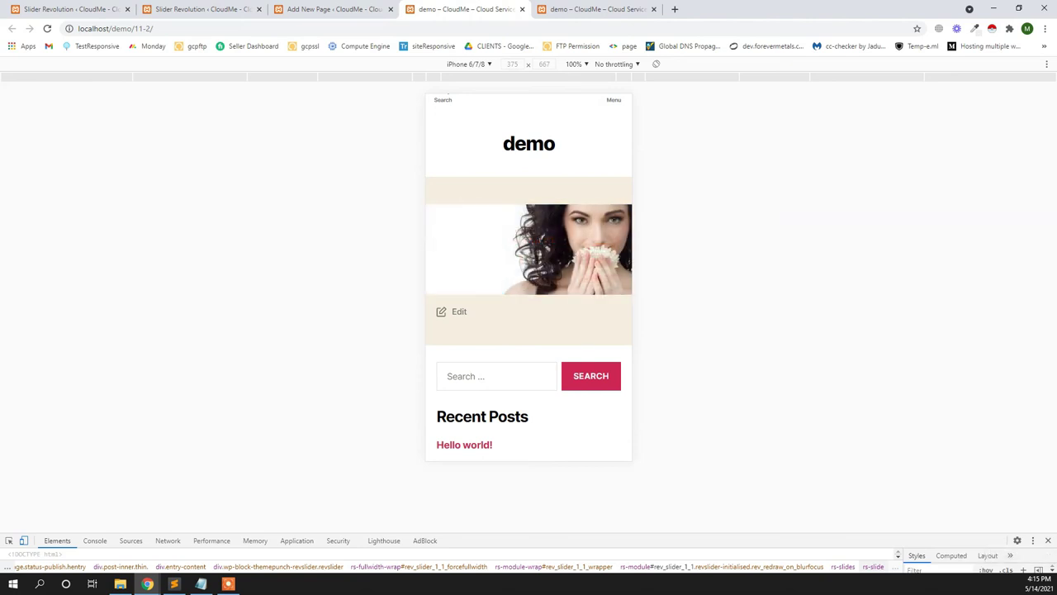
# Step: Switch the device preview back to Responsive and view the slider at 1366 × 742
pyautogui.click(467, 63)
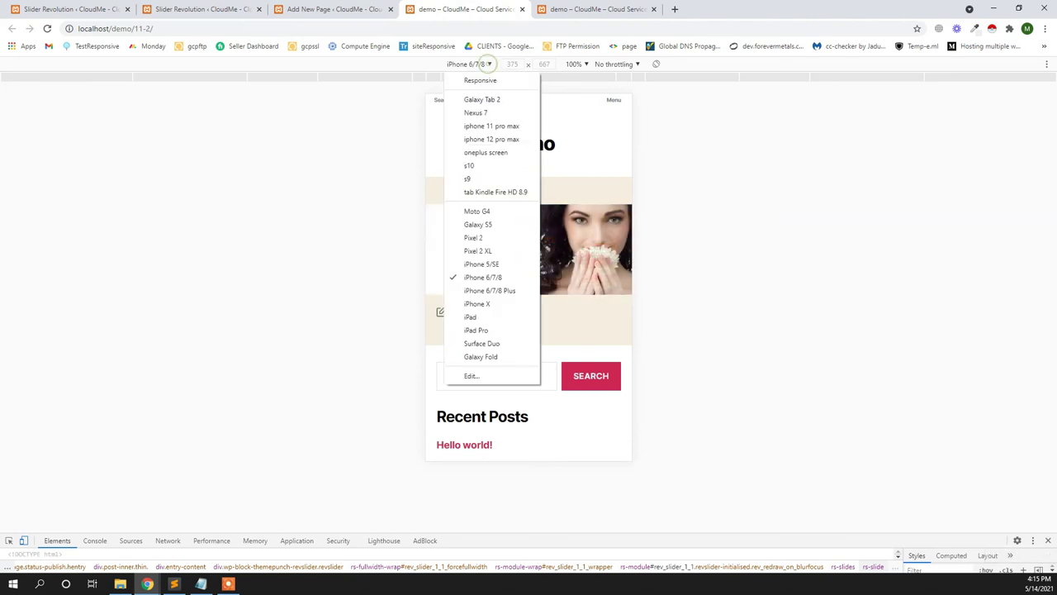
pyautogui.click(479, 80)
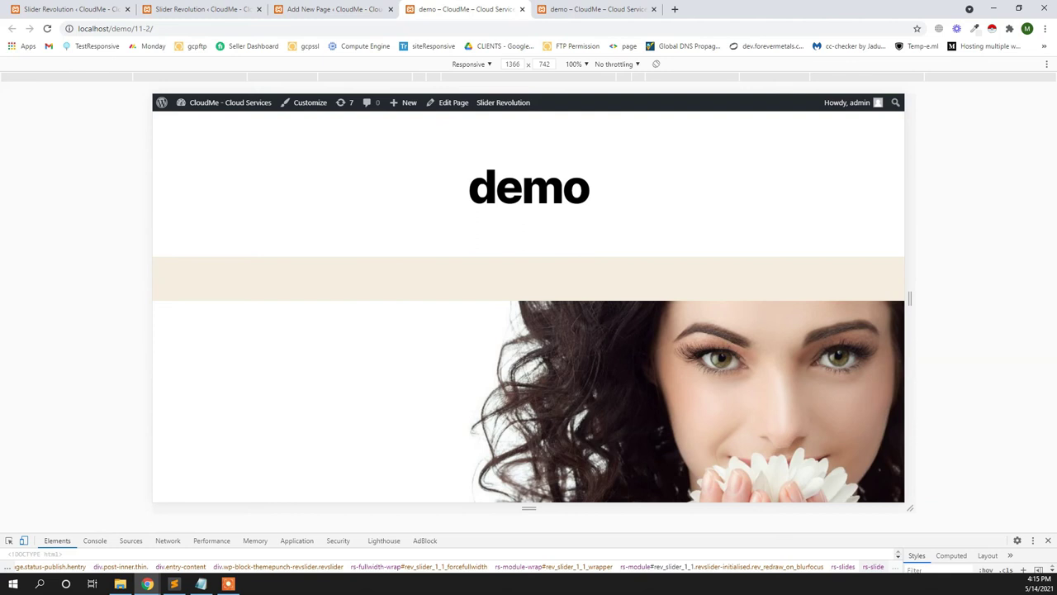
pyautogui.scroll(-2, 529, 305)
pyautogui.scroll(1, 529, 306)
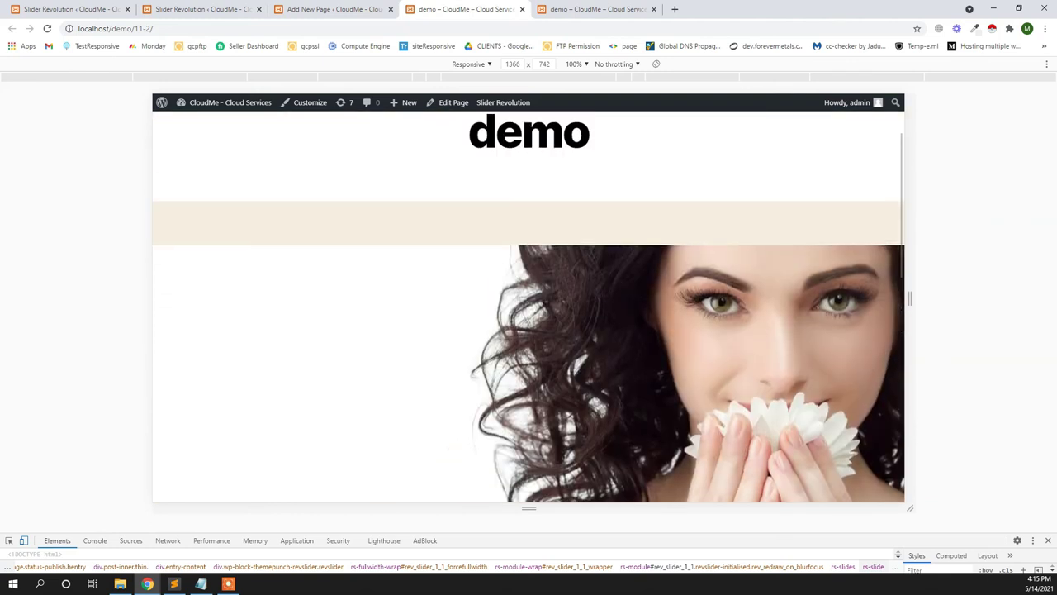
pyautogui.scroll(-1, 529, 305)
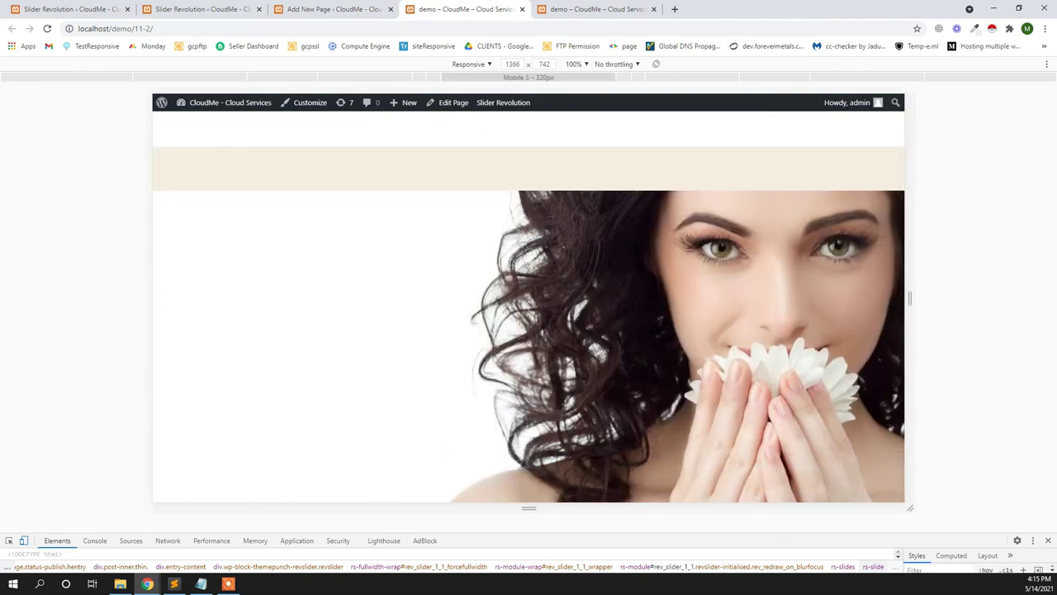
# Step: Reload the page and shrink the responsive viewport to 720 × 652 to check how the slider scales
pyautogui.press('F5')
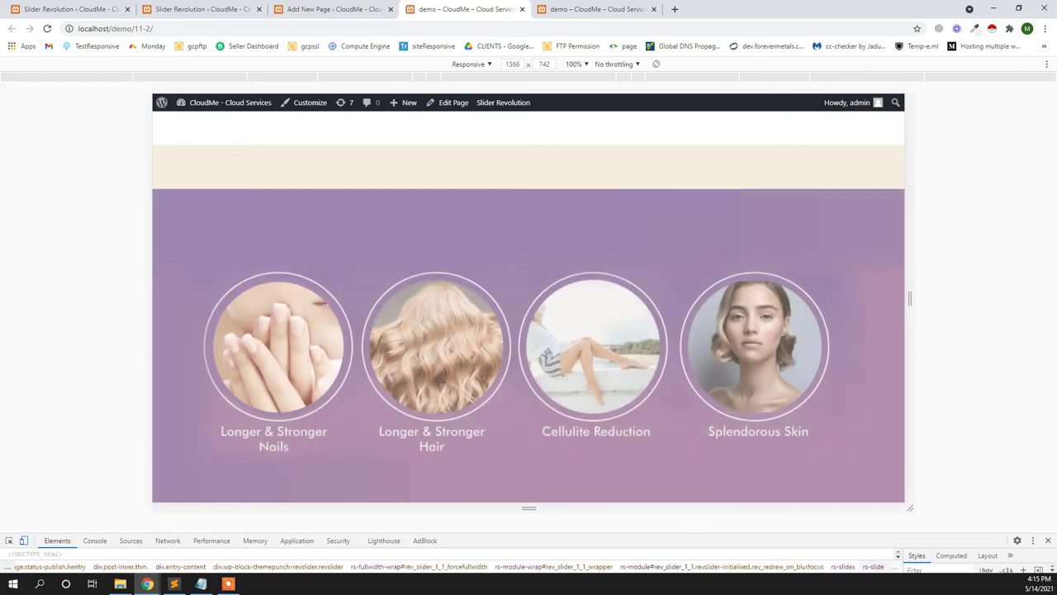
pyautogui.scroll(-1, 528, 307)
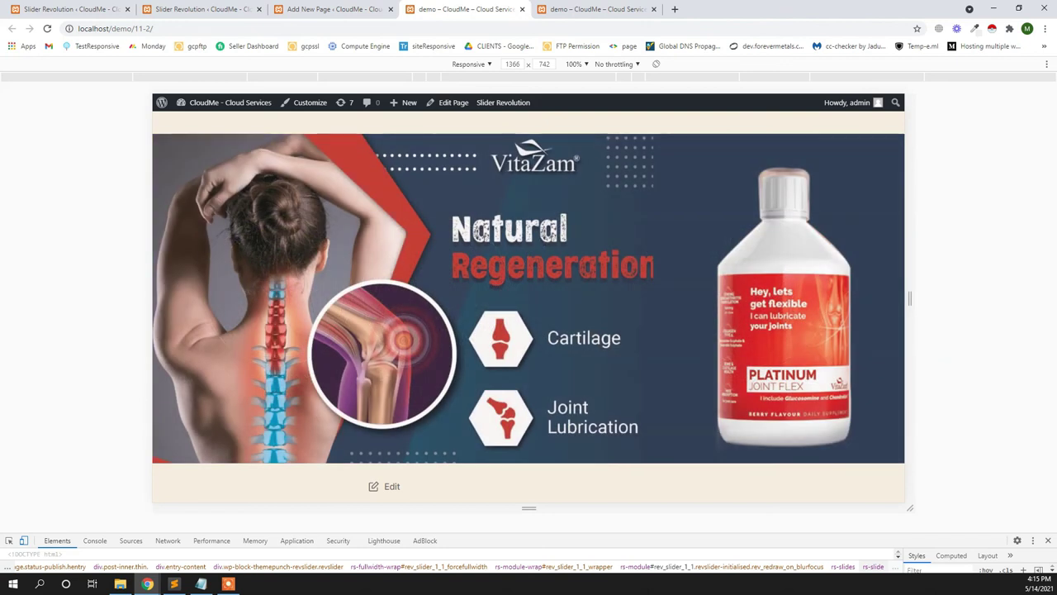
pyautogui.moveTo(909, 507); pyautogui.dragTo(809, 474)
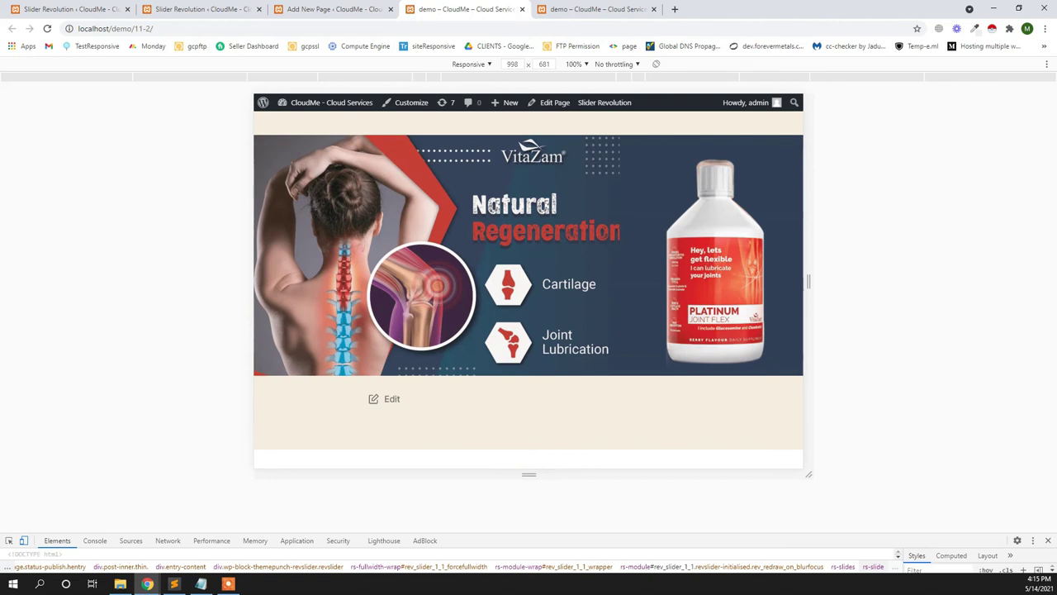
pyautogui.moveTo(809, 474); pyautogui.dragTo(731, 459)
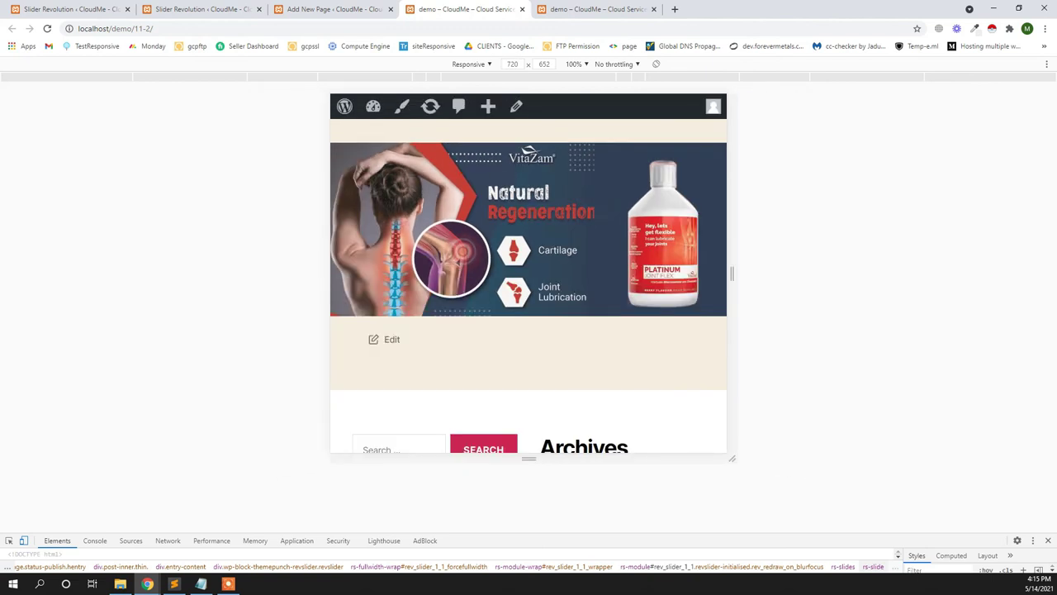